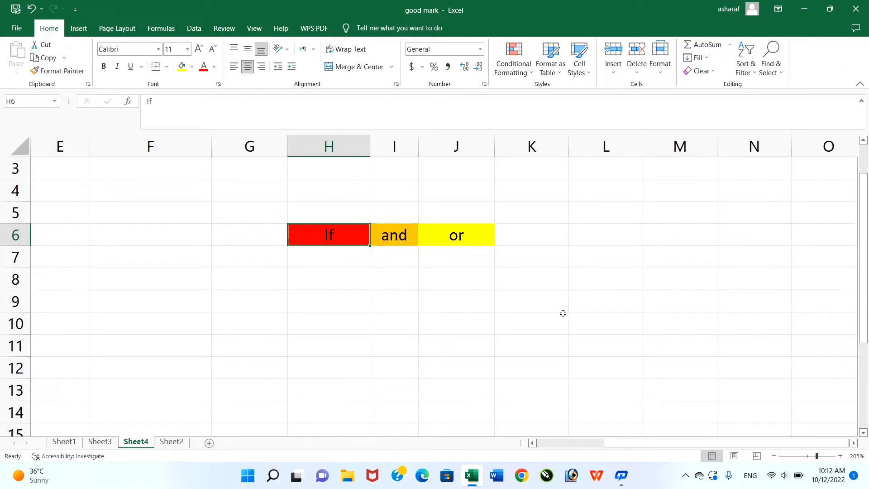
{"action": "left_click", "coordinate": [324, 279]}
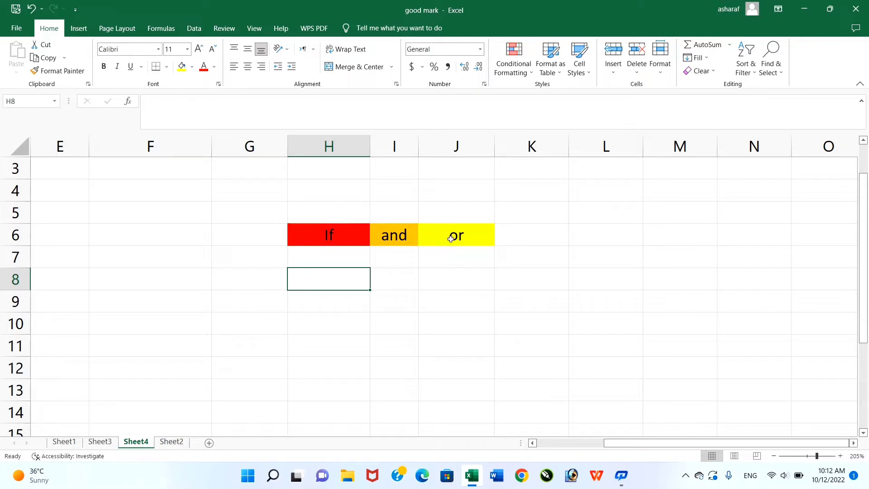
{"action": "left_click", "coordinate": [320, 240]}
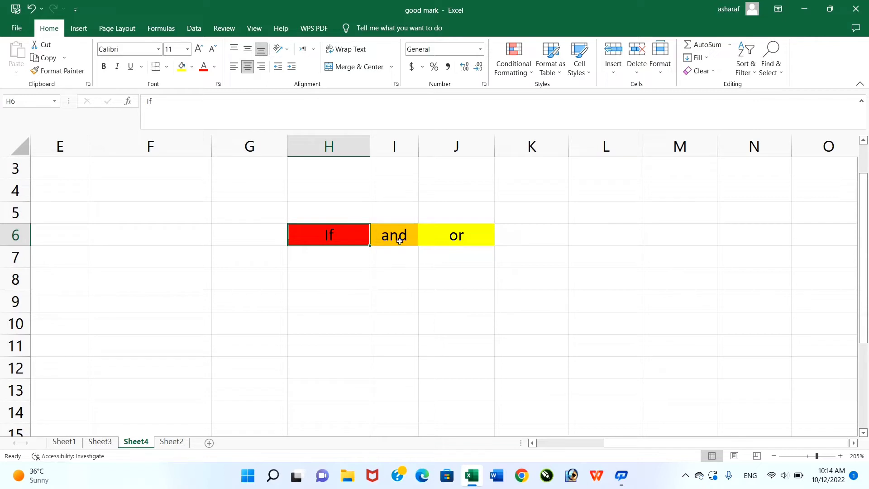
{"action": "left_click", "coordinate": [314, 284]}
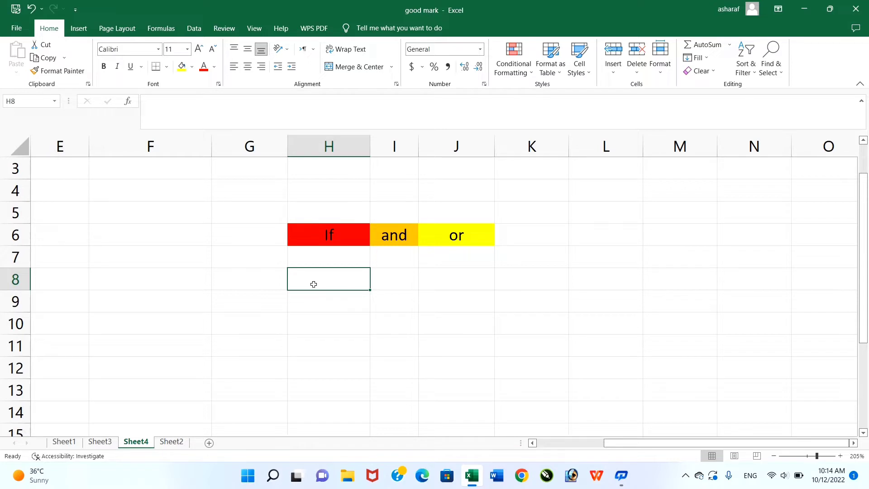
{"action": "left_click", "coordinate": [448, 283]}
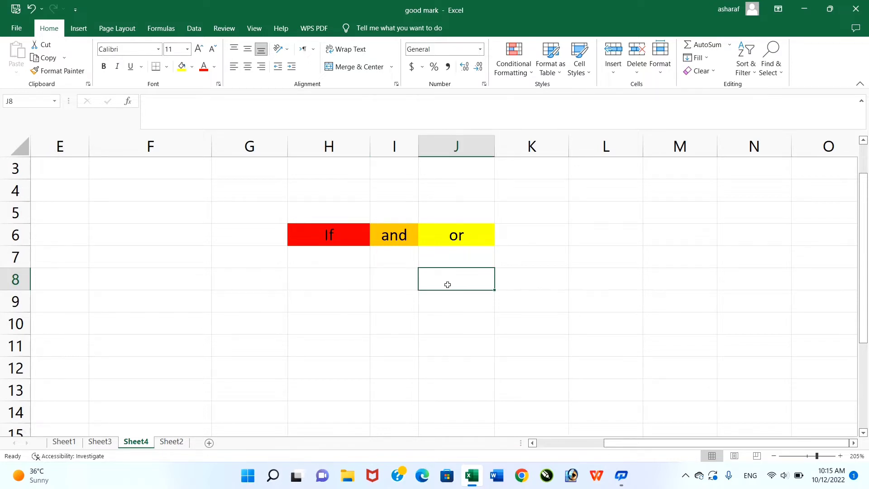
- Enter "lal jamun" in cell H8, below the If heading
{"action": "left_click", "coordinate": [325, 279]}
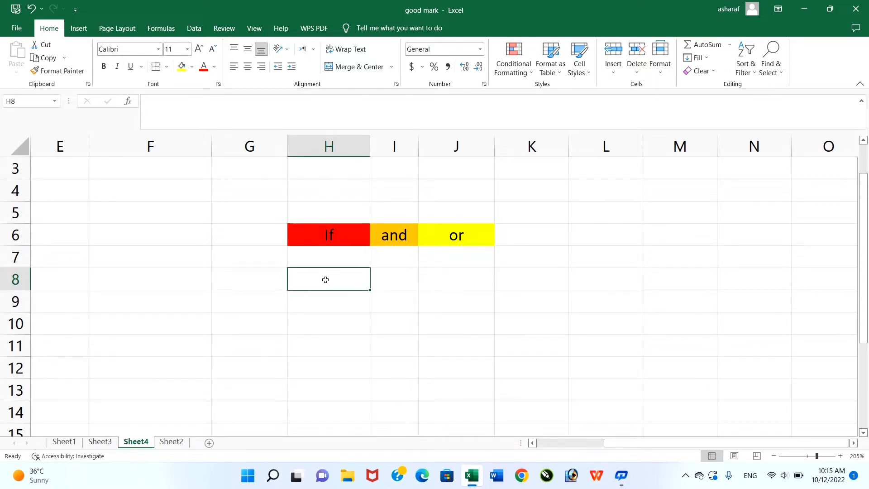
{"action": "type", "text": "la"}
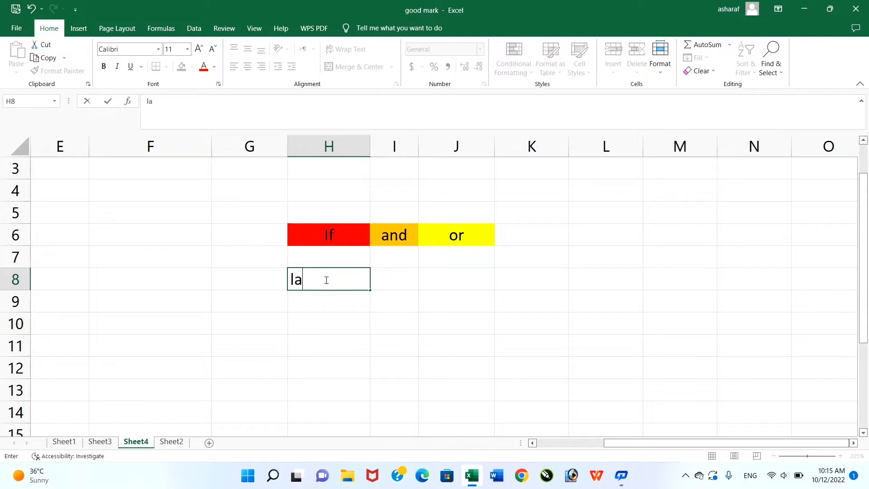
{"action": "type", "text": "l jamur"}
{"action": "key", "text": "BackSpace"}
{"action": "type", "text": "m"}
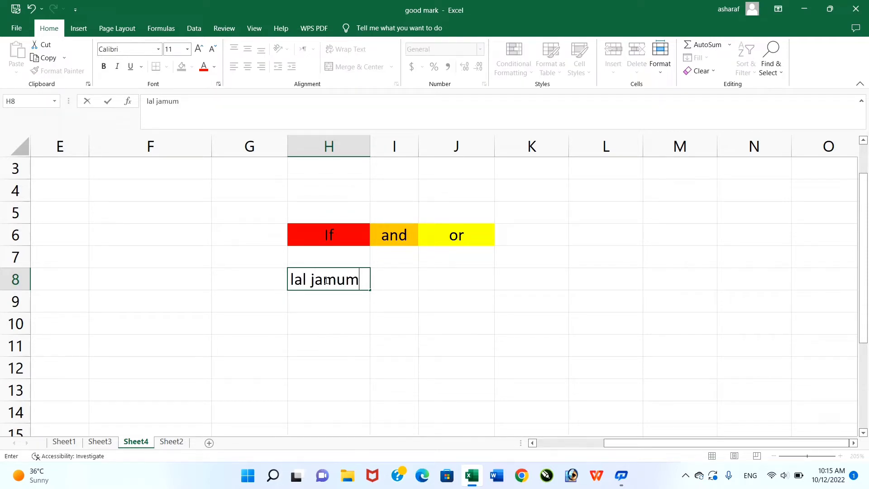
{"action": "key", "text": "BackSpace"}
{"action": "type", "text": "n"}
{"action": "key", "text": "Tab"}
- Enter "kala jamun" in cell I8, below the and heading
{"action": "type", "text": "la"}
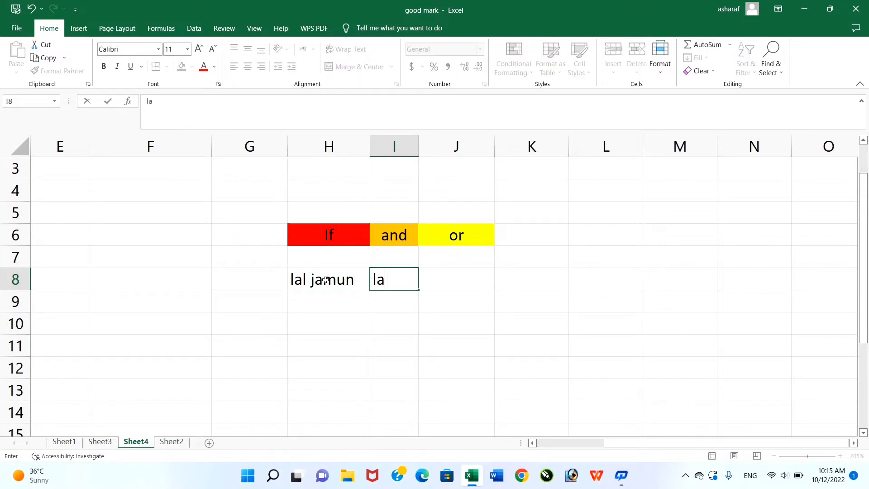
{"action": "key", "text": "BackSpace"}
{"action": "key", "text": "BackSpace"}
{"action": "type", "text": "kala jamun"}
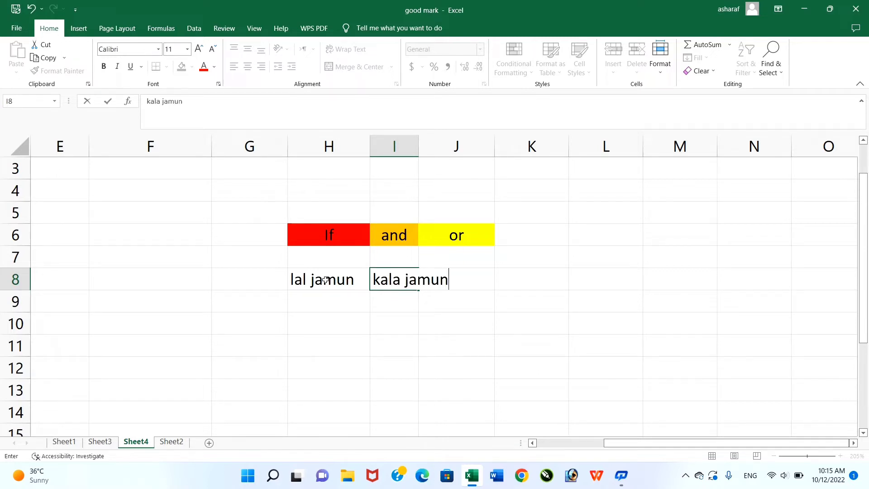
{"action": "key", "text": "Tab"}
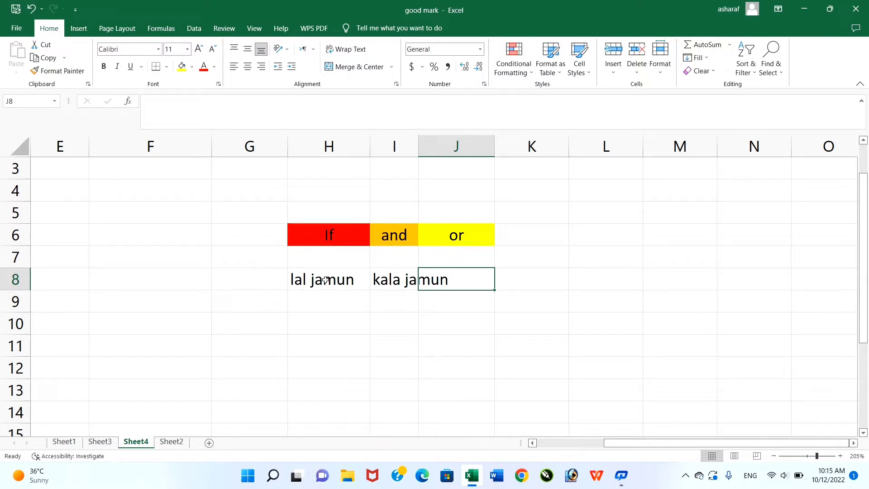
- Enter "chamcham" in cell J8, below the or heading
{"action": "type", "text": "ca"}
{"action": "key", "text": "BackSpace"}
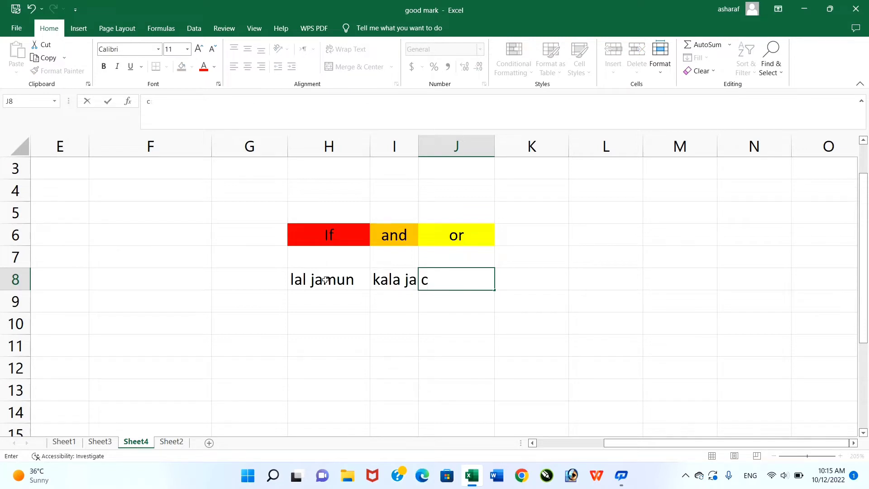
{"action": "type", "text": "hamh"}
{"action": "key", "text": "BackSpace"}
{"action": "type", "text": "h"}
{"action": "key", "text": "BackSpace"}
{"action": "type", "text": "c"}
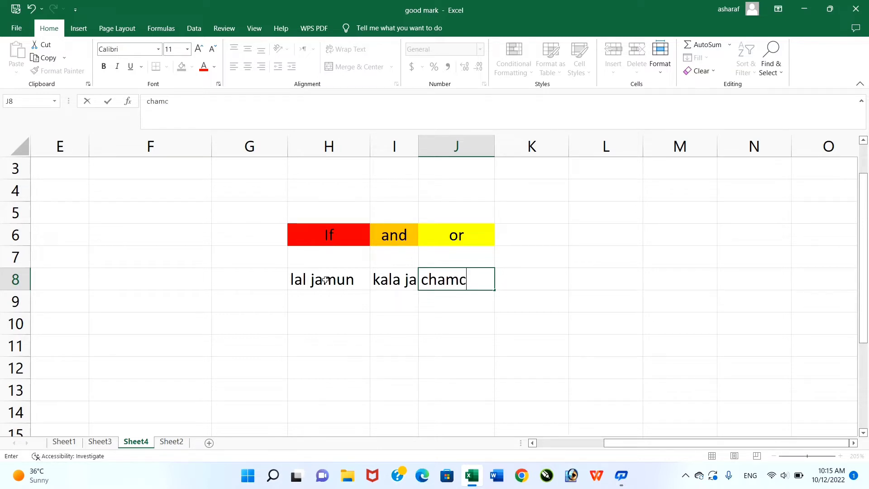
{"action": "type", "text": "ham"}
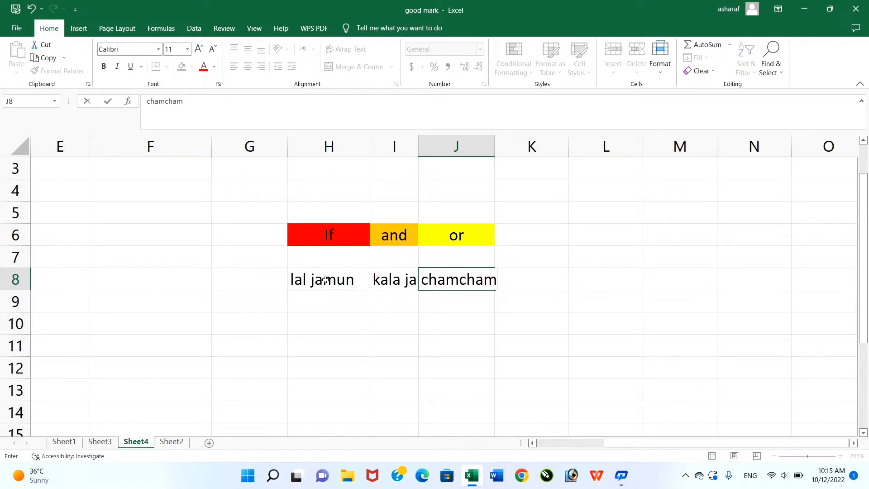
{"action": "key", "text": "Return"}
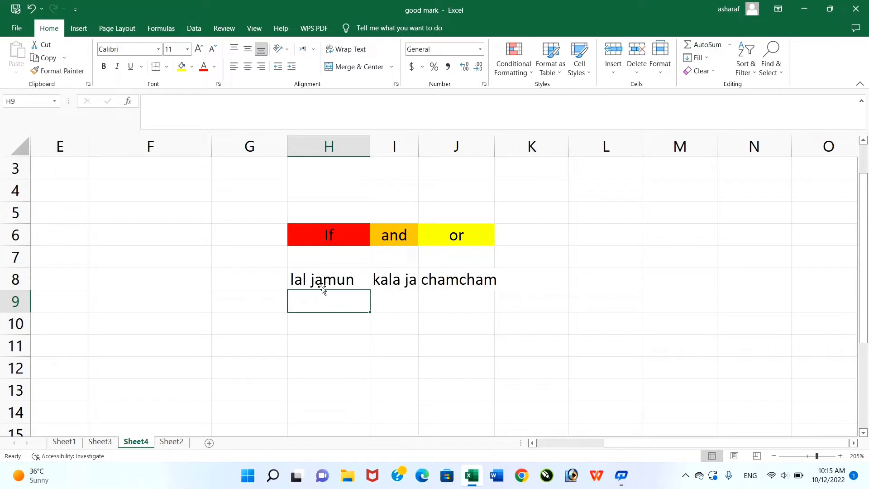
- Autofit the widths of columns H to J to the sweet names in H8:J8
{"action": "left_click_drag", "start_coordinate": [312, 280], "coordinate": [460, 285]}
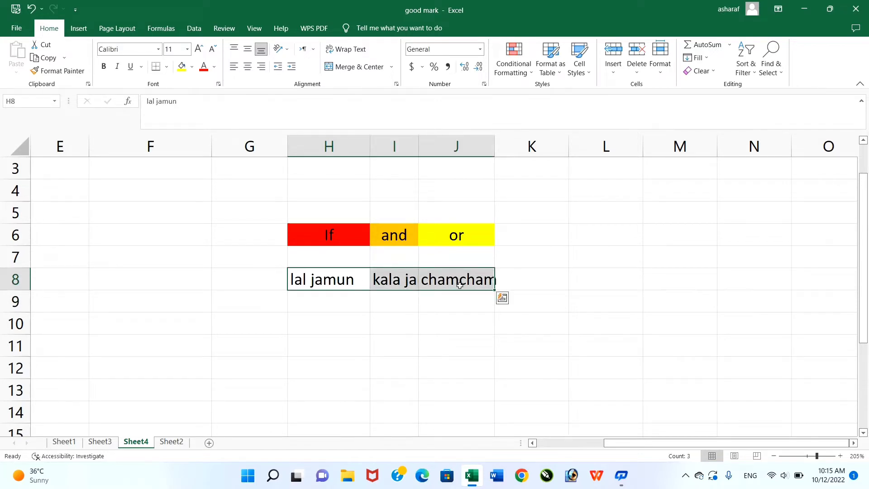
{"action": "key", "text": "alt+o"}
{"action": "key", "text": "c"}
{"action": "key", "text": "a"}
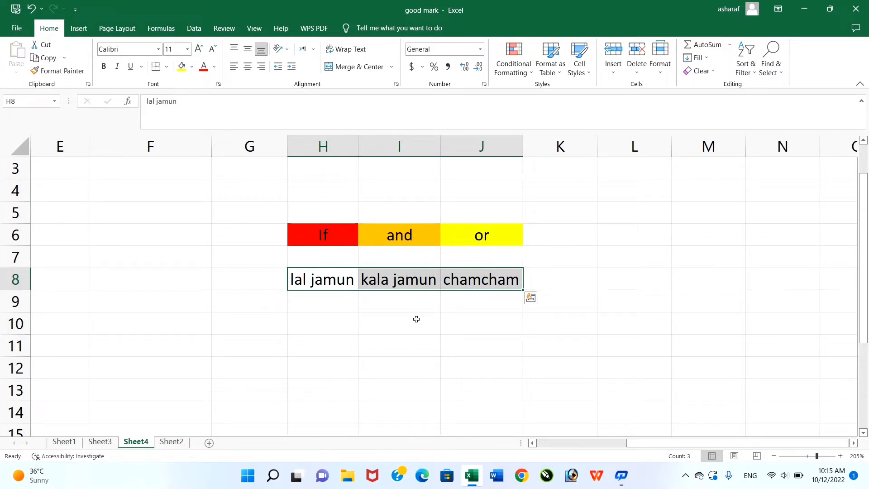
- Fill the lal jamun cell H8 with red and the kala jamun cell I8 with standard light blue
{"action": "left_click", "coordinate": [318, 282]}
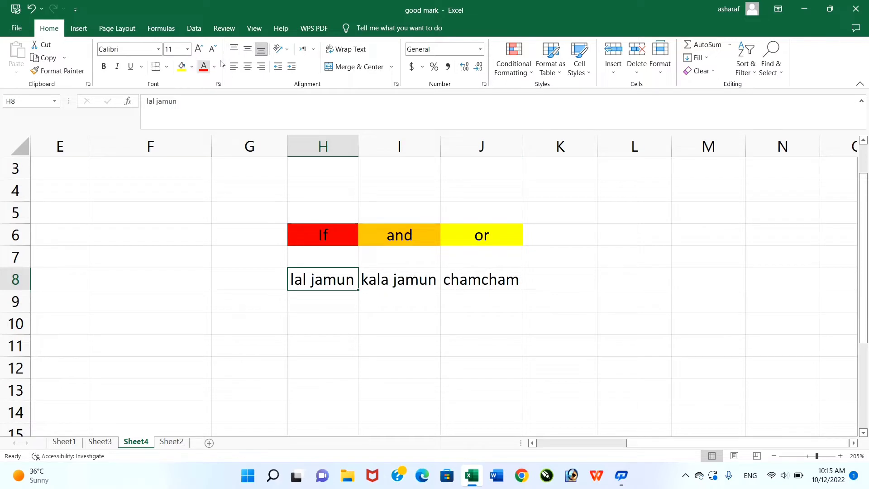
{"action": "left_click", "coordinate": [192, 68]}
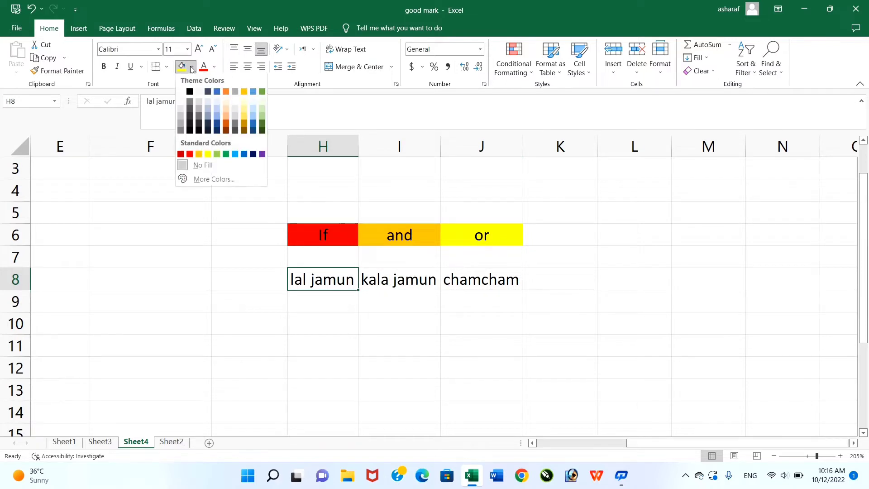
{"action": "left_click", "coordinate": [190, 154]}
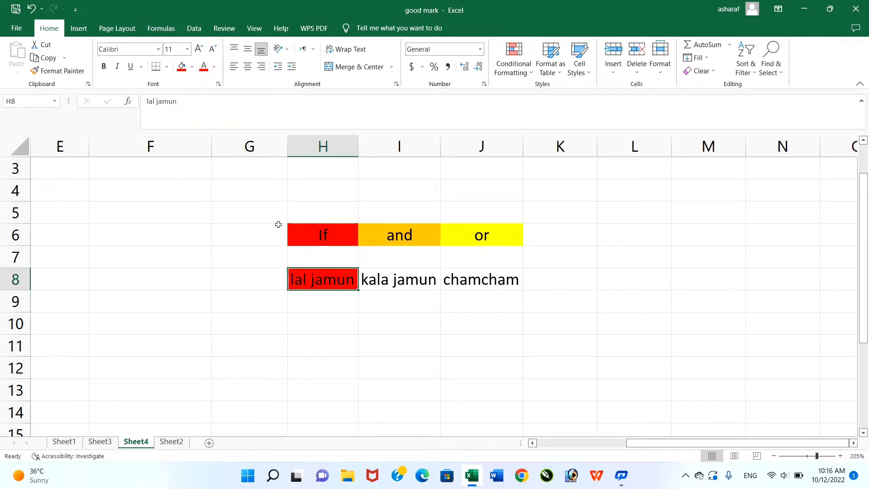
{"action": "left_click", "coordinate": [400, 281]}
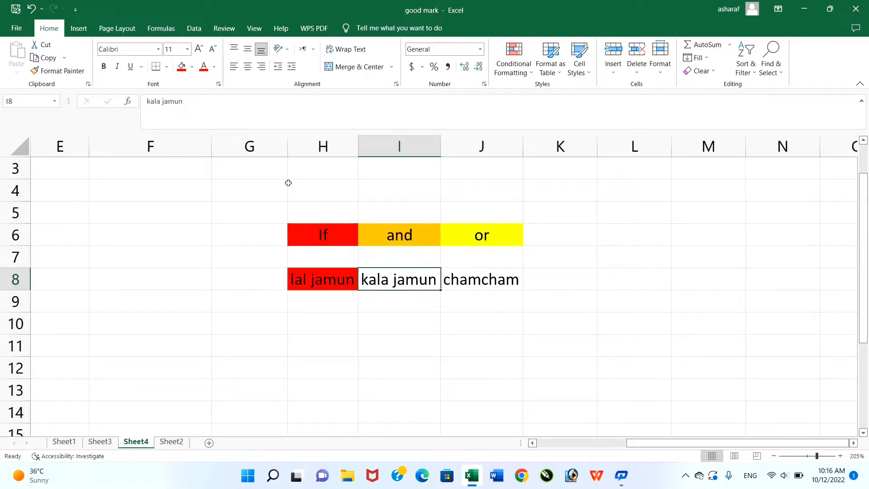
{"action": "left_click", "coordinate": [192, 68]}
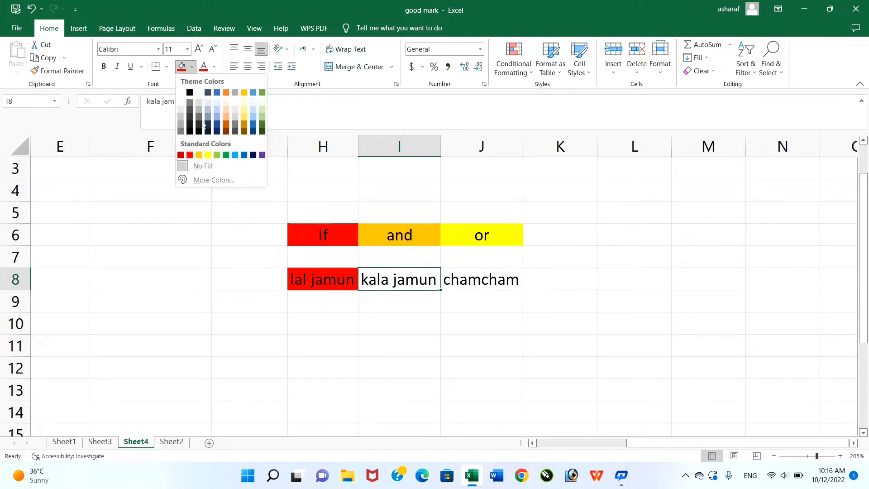
{"action": "left_click", "coordinate": [235, 155]}
- Fill the chamcham cell J8 with standard green
{"action": "left_click", "coordinate": [492, 280]}
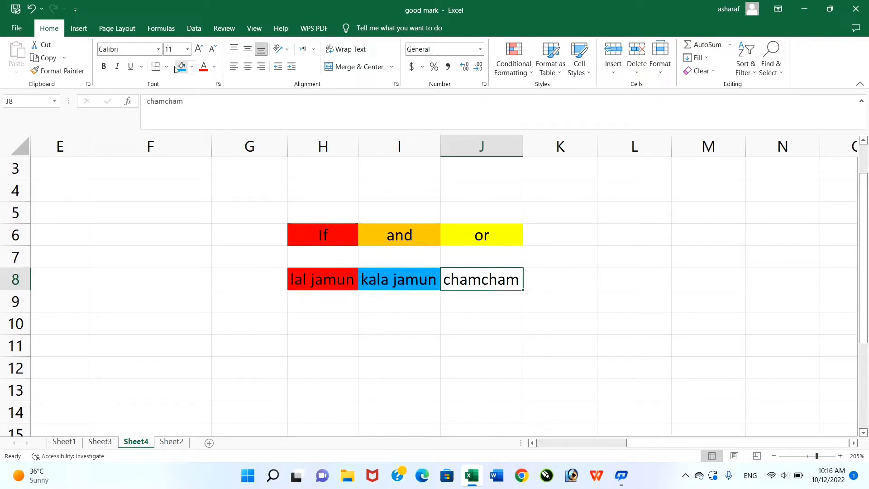
{"action": "left_click", "coordinate": [192, 67]}
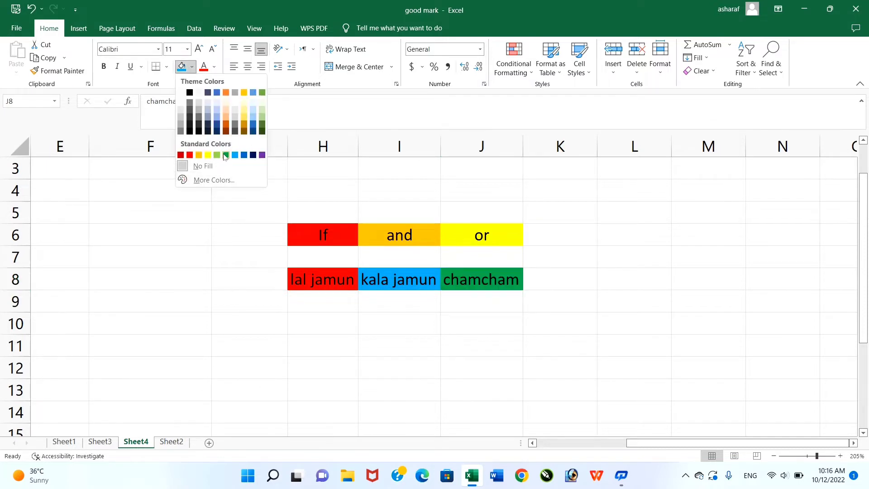
{"action": "left_click", "coordinate": [253, 125]}
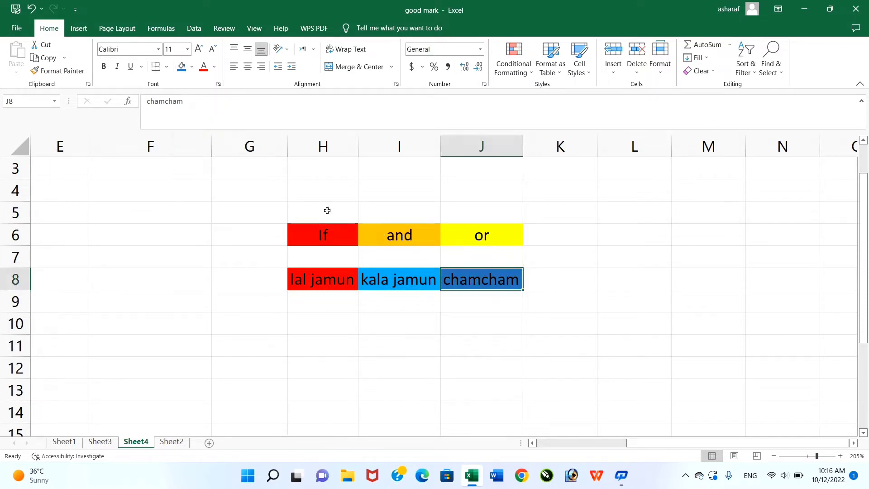
{"action": "left_click", "coordinate": [191, 67]}
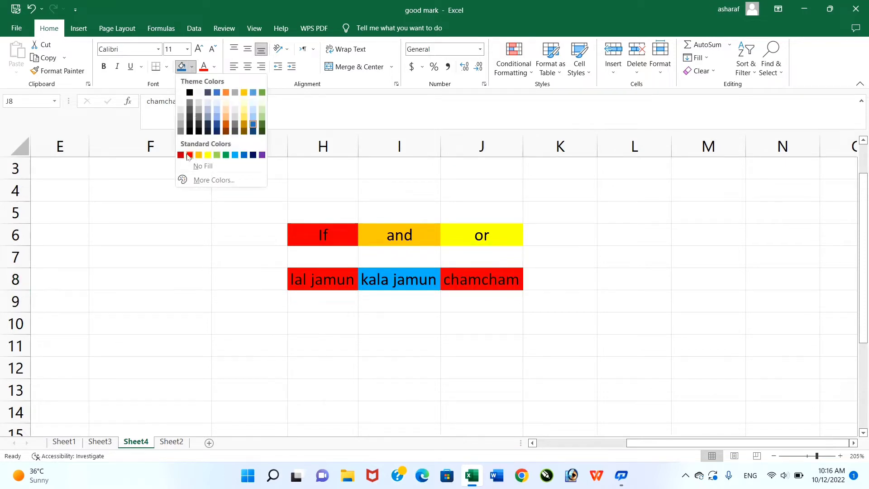
{"action": "left_click", "coordinate": [226, 155]}
{"action": "left_click", "coordinate": [571, 265]}
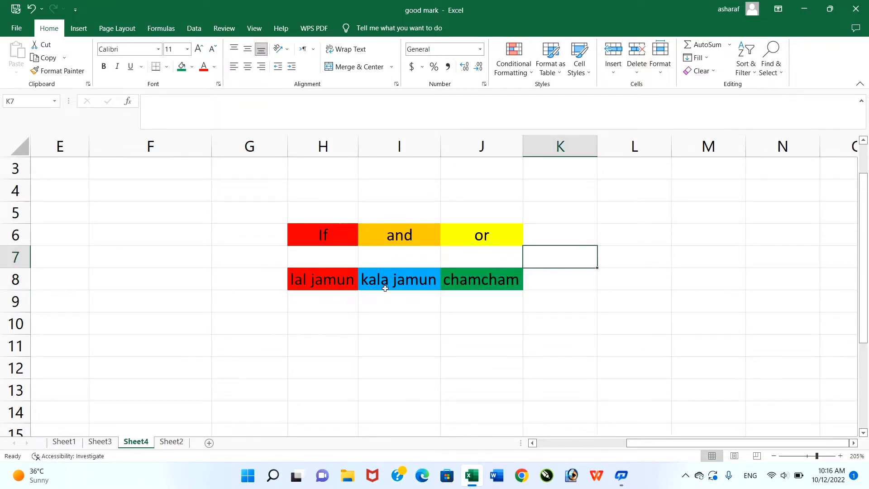
- Enter "science" in cell G10, below and to the left of the coloured sweet names
{"action": "left_click", "coordinate": [329, 282]}
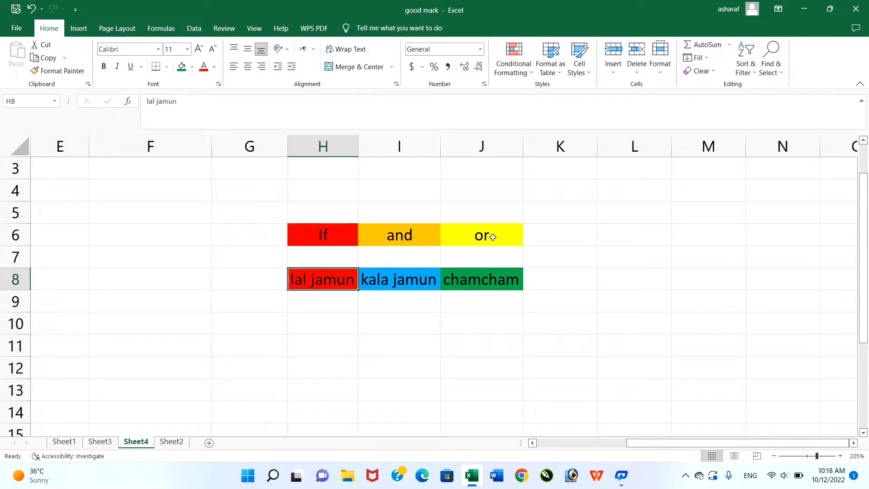
{"action": "left_click_drag", "start_coordinate": [864, 186], "coordinate": [863, 213]}
{"action": "left_click", "coordinate": [248, 280]}
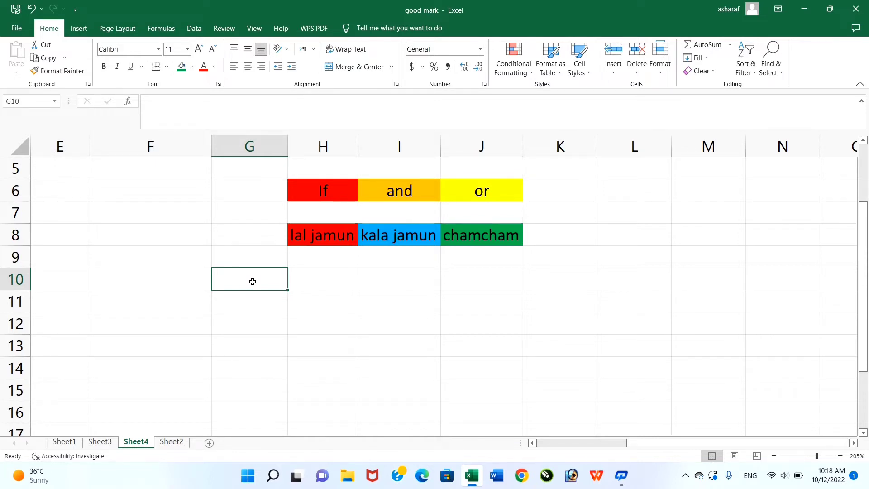
{"action": "type", "text": "s"}
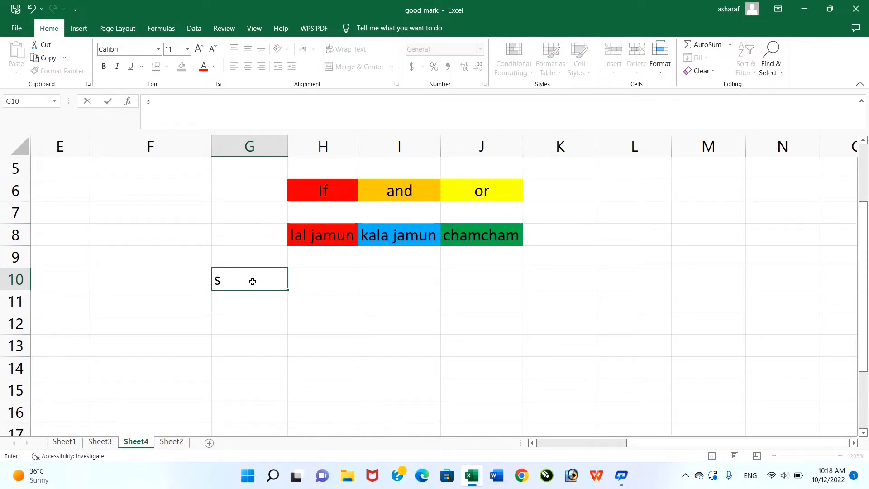
{"action": "type", "text": "cience"}
{"action": "key", "text": "Return"}
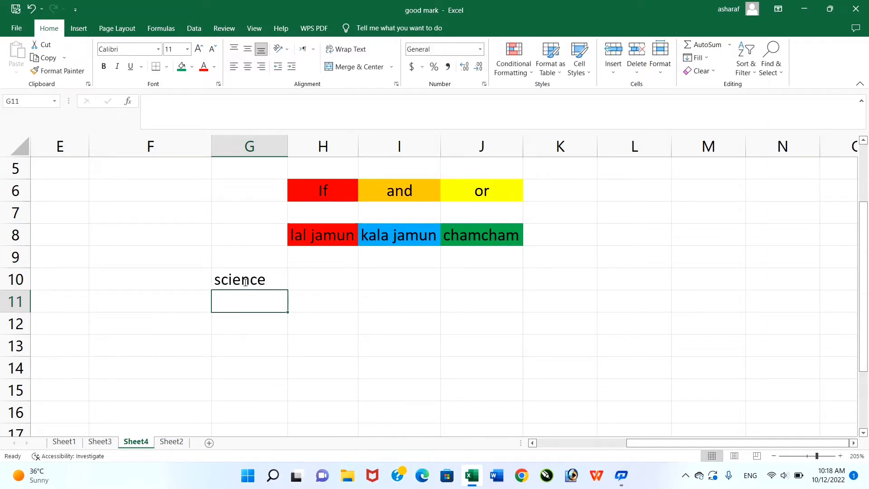
- Autofill the subject series from science in G10 across to I10, and autofit columns G to I to these entries
{"action": "left_click", "coordinate": [244, 282]}
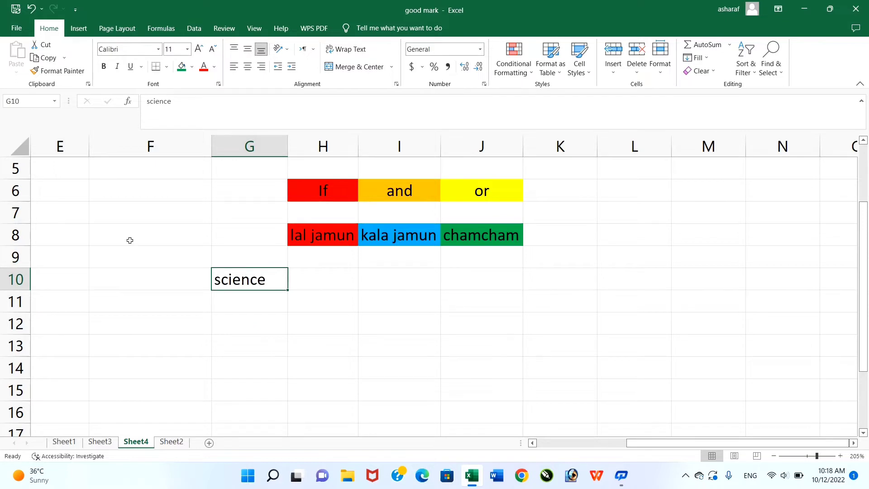
{"action": "scroll", "coordinate": [379, 258], "scroll_direction": "down", "scroll_amount": 8}
{"action": "scroll", "coordinate": [334, 244], "scroll_direction": "up", "scroll_amount": 10}
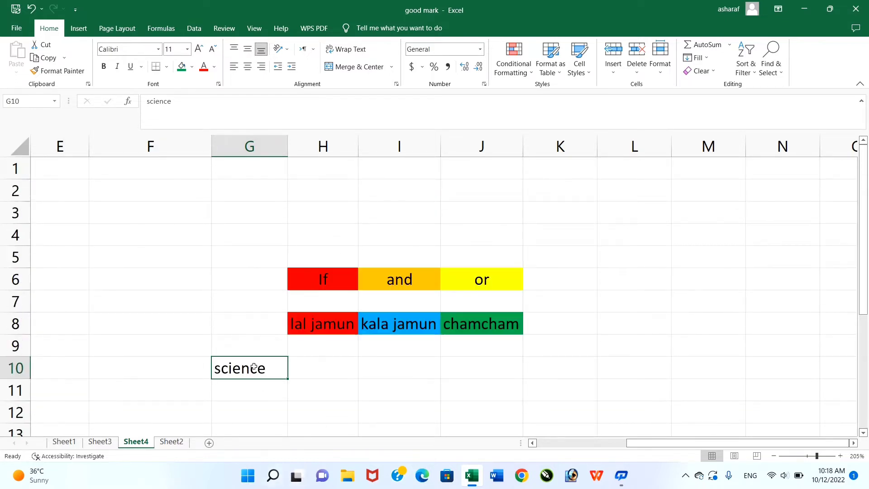
{"action": "left_click_drag", "start_coordinate": [287, 379], "coordinate": [440, 383]}
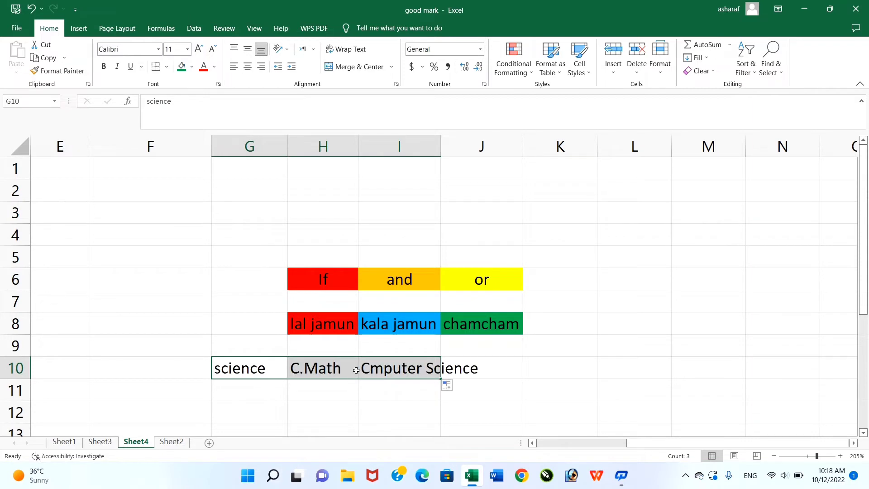
{"action": "key", "text": "alt+o"}
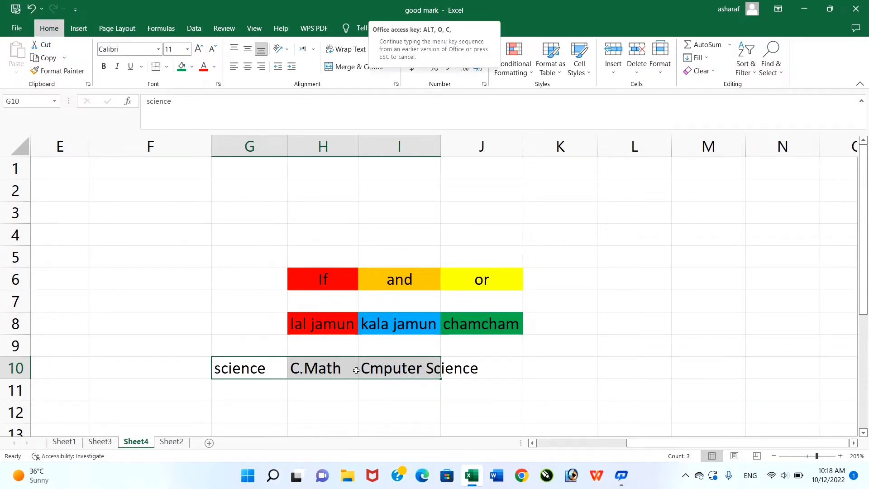
{"action": "key", "text": "a"}
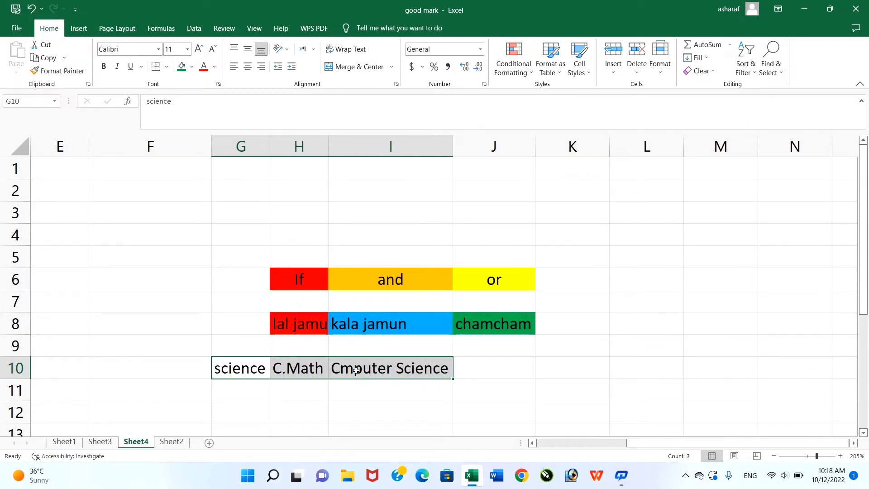
- Centre the three sweet names in cells H8 to J8 horizontally
{"action": "left_click", "coordinate": [299, 320]}
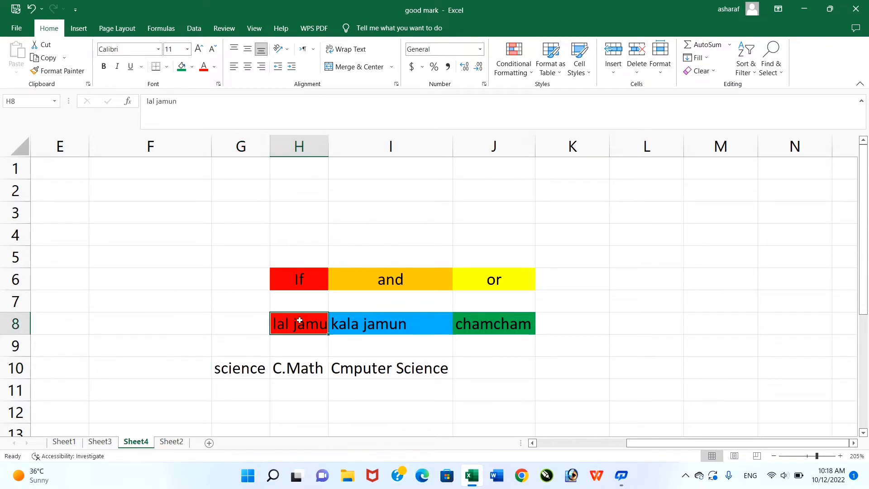
{"action": "left_click_drag", "start_coordinate": [300, 320], "coordinate": [514, 319]}
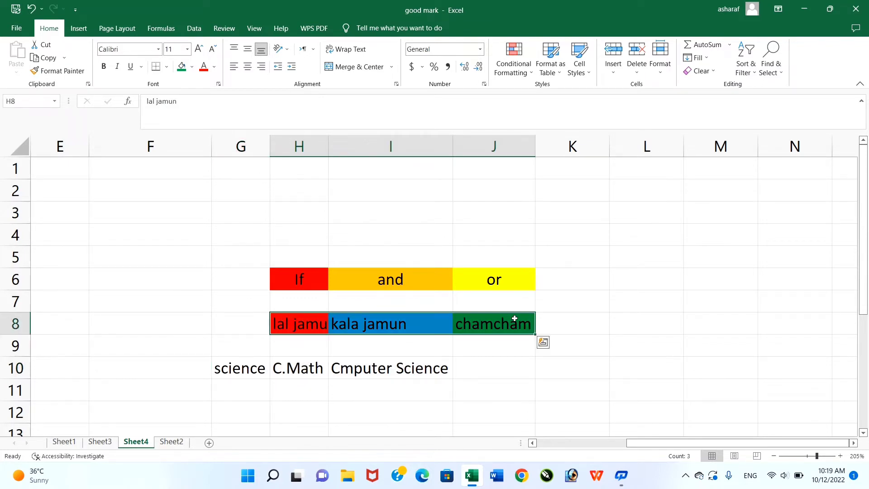
{"action": "key", "text": "alt"}
{"action": "key", "text": "h"}
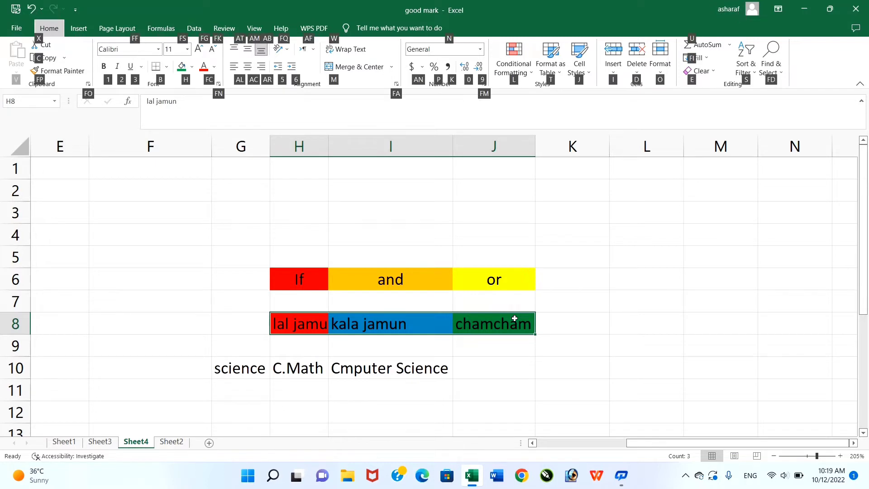
{"action": "key", "text": "a"}
{"action": "key", "text": "c"}
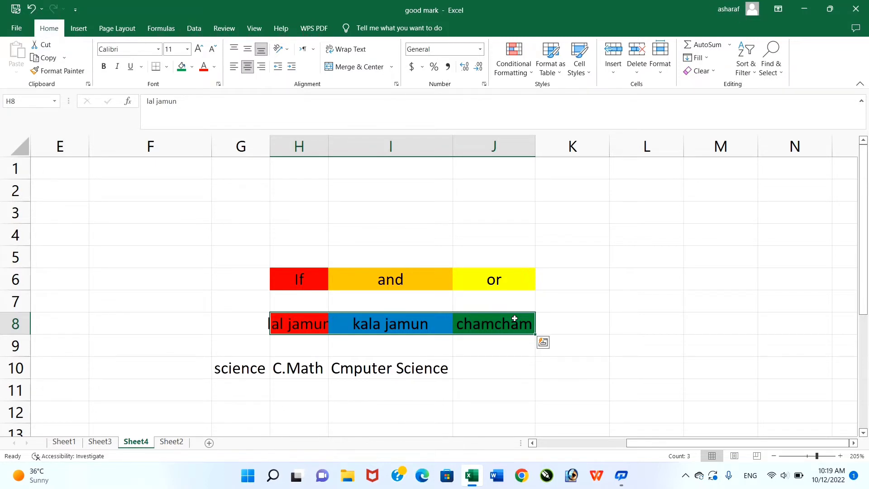
- Move the subject headings from G10:I10 to H11:J11, under the coloured cells
{"action": "left_click_drag", "start_coordinate": [229, 370], "coordinate": [420, 373]}
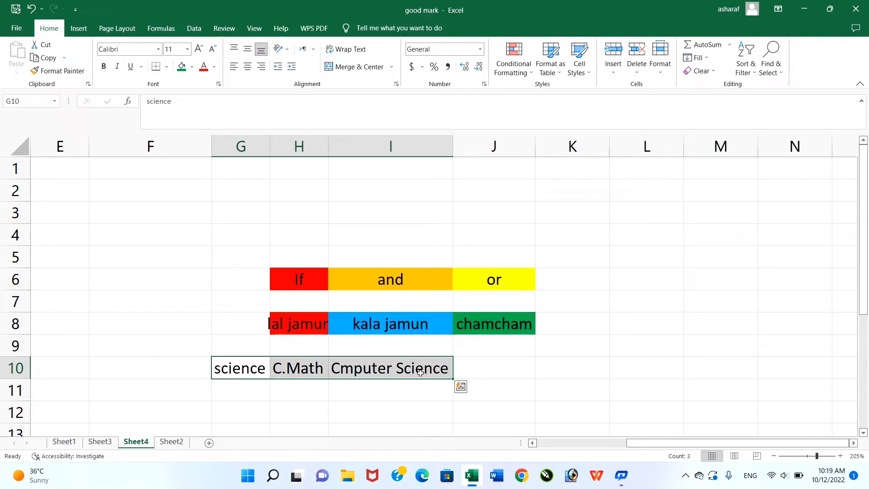
{"action": "key", "text": "ctrl+c"}
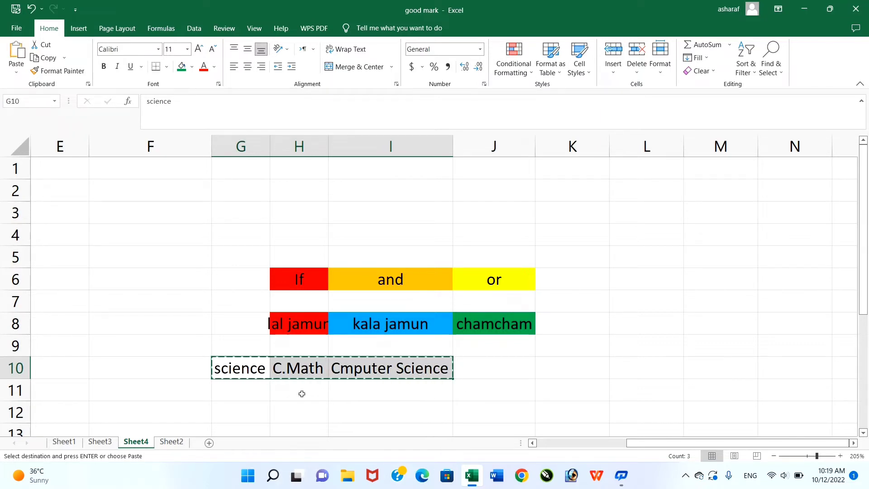
{"action": "left_click", "coordinate": [302, 393]}
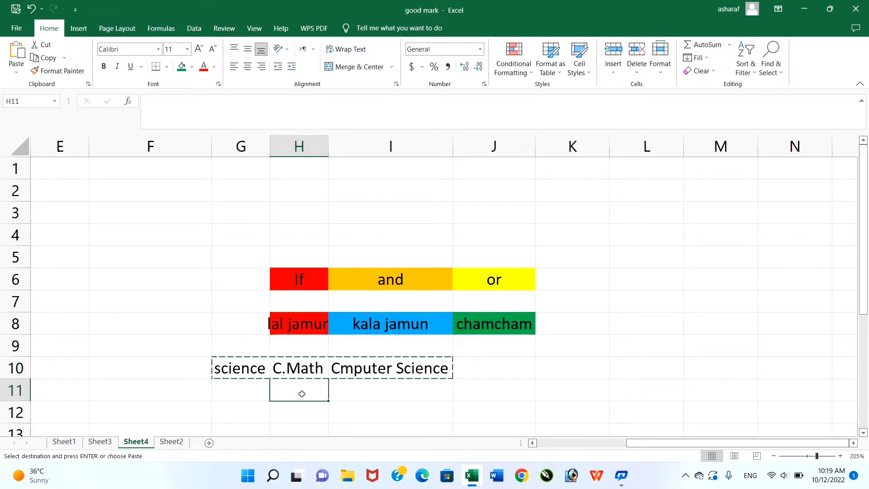
{"action": "key", "text": "Return"}
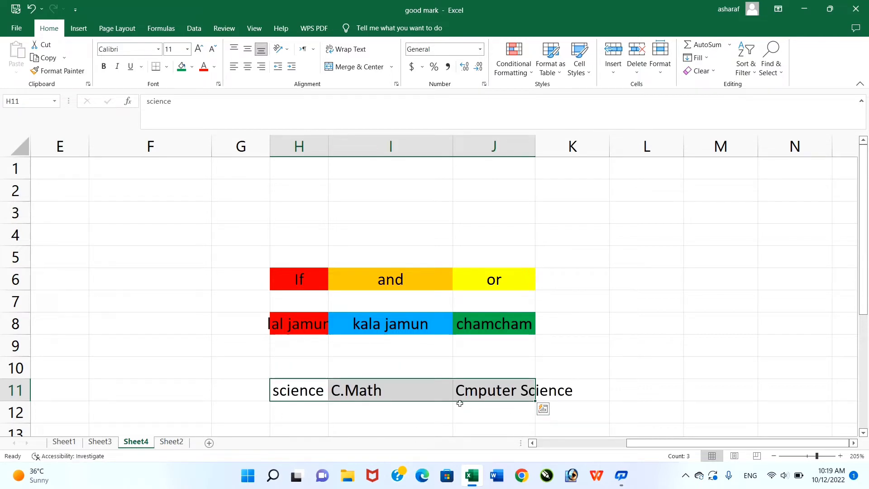
- Autofit the widths of columns H to J to the subject headings in row 11
{"action": "key", "text": "alt"}
{"action": "key", "text": "o"}
{"action": "key", "text": "a"}
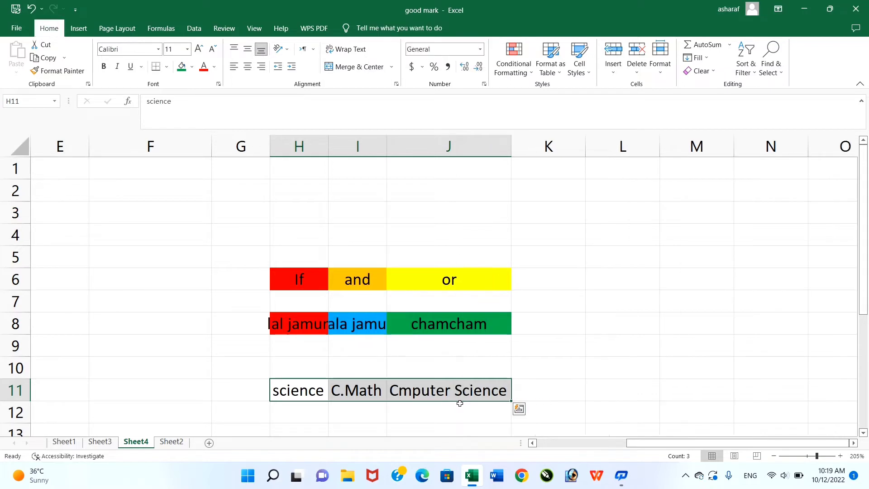
{"action": "key", "text": "Up"}
{"action": "key", "text": "Up"}
{"action": "key", "text": "Up"}
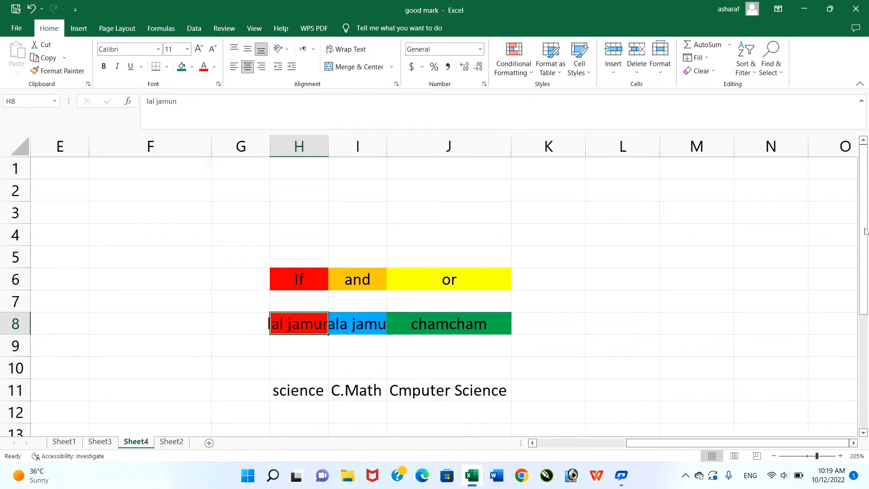
{"action": "left_click_drag", "start_coordinate": [862, 231], "coordinate": [862, 271]}
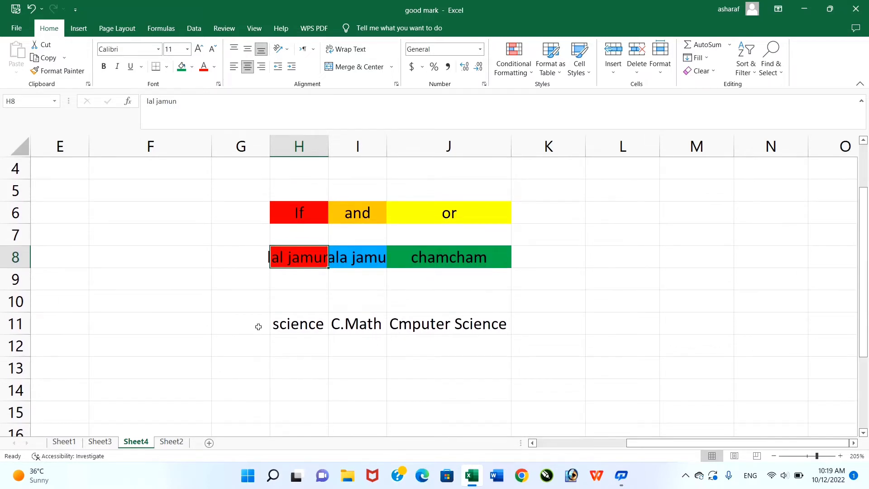
{"action": "left_click", "coordinate": [291, 317]}
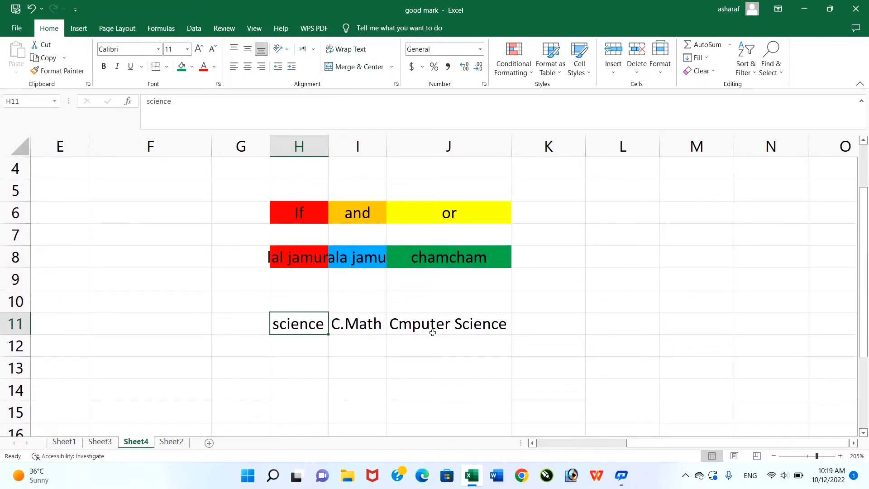
{"action": "left_click_drag", "start_coordinate": [289, 321], "coordinate": [466, 324]}
{"action": "key", "text": "alt+o"}
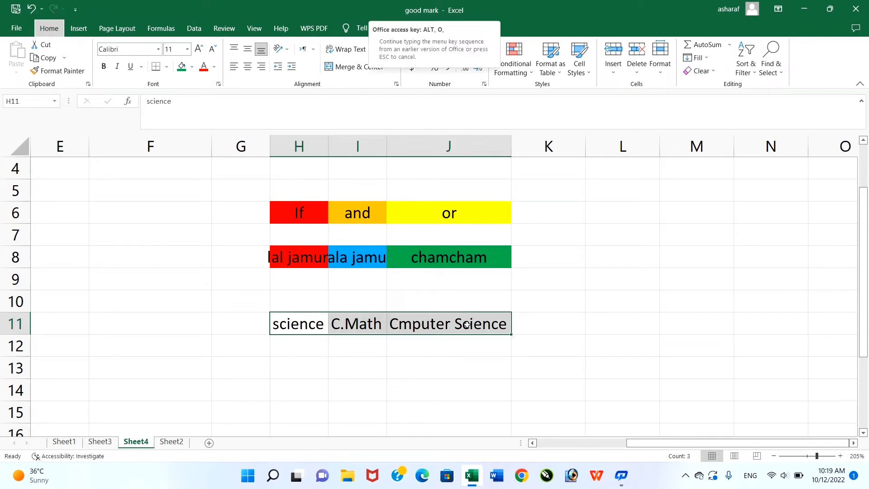
{"action": "key", "text": "a"}
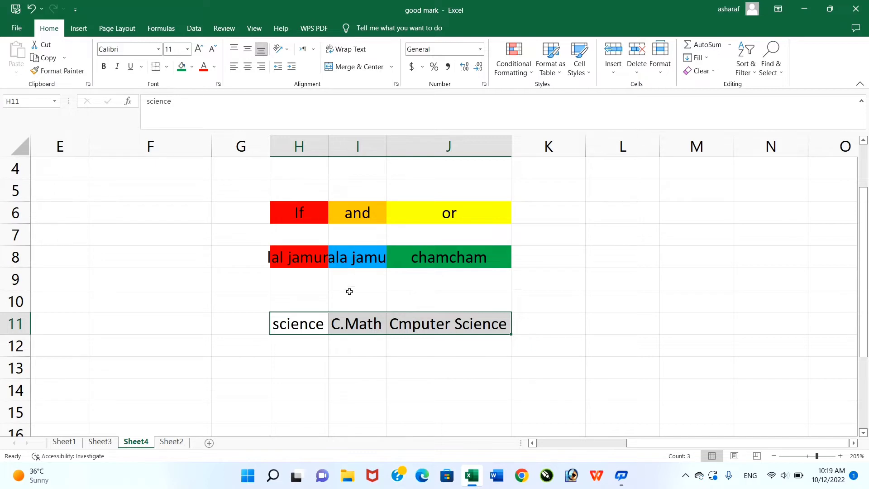
- Autofit column I to the kala jamun entry in I8
{"action": "left_click", "coordinate": [358, 260]}
{"action": "key", "text": "alt"}
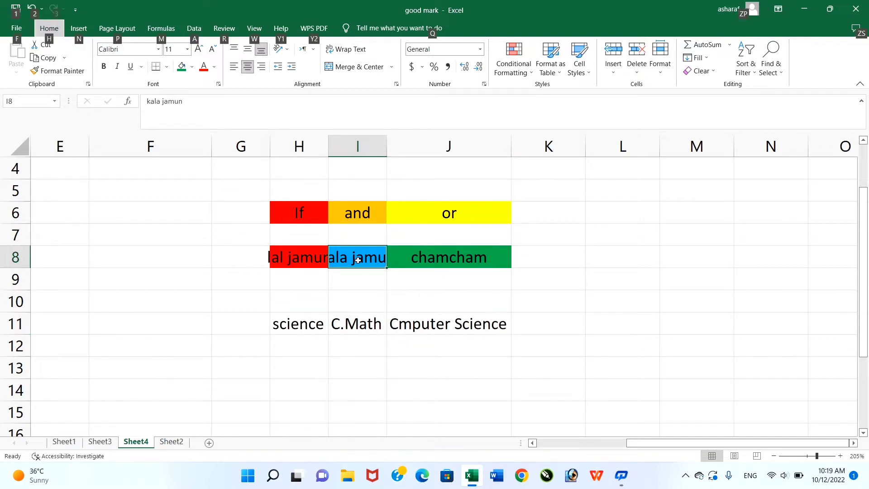
{"action": "key", "text": "o"}
{"action": "key", "text": "a"}
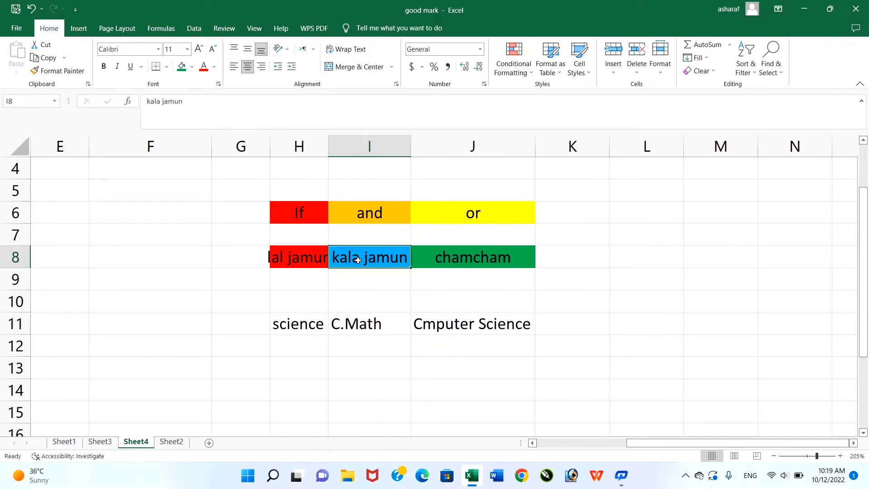
- Centre the subject headings in H11:J11 horizontally
{"action": "left_click_drag", "start_coordinate": [295, 319], "coordinate": [503, 321]}
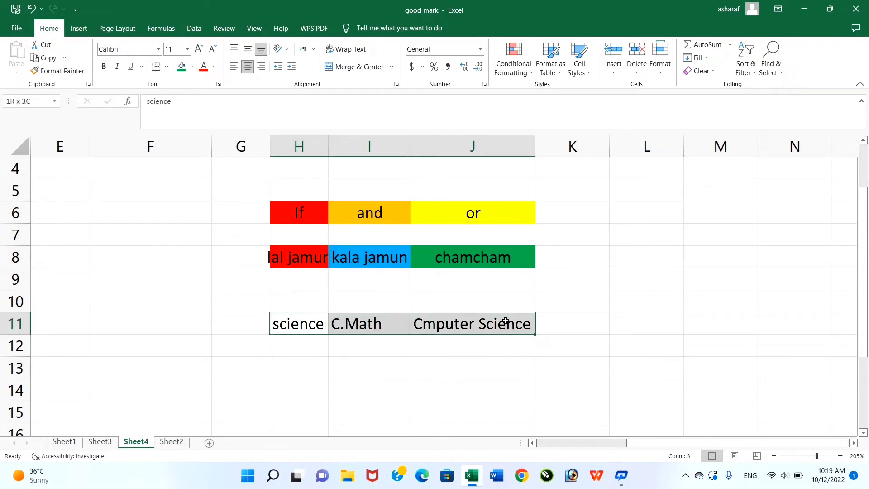
{"action": "left_click", "coordinate": [303, 325]}
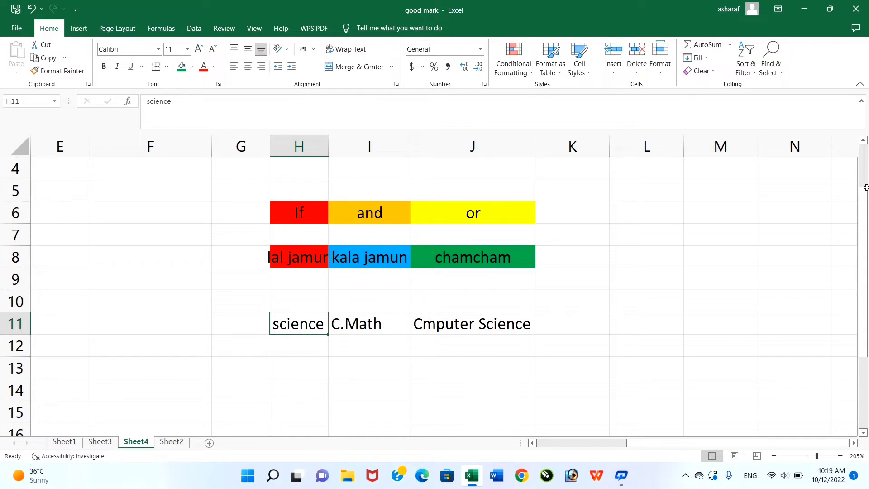
{"action": "left_click_drag", "start_coordinate": [864, 203], "coordinate": [864, 217]}
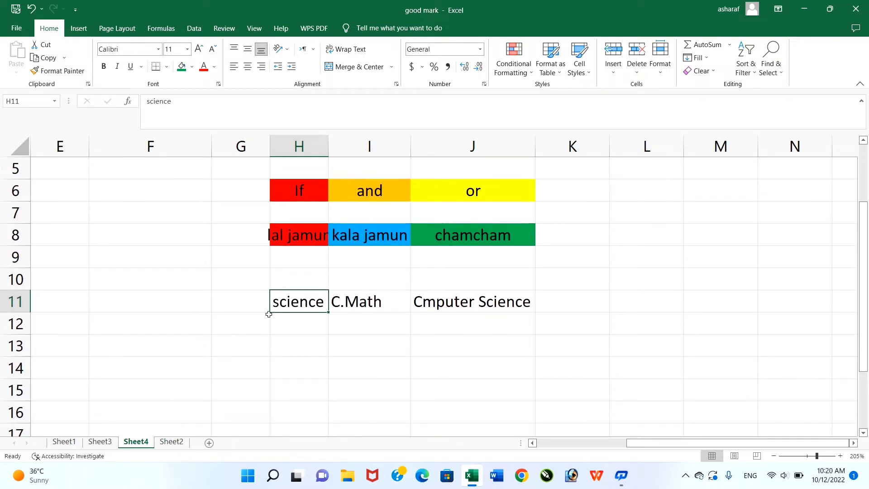
{"action": "left_click_drag", "start_coordinate": [318, 303], "coordinate": [485, 302]}
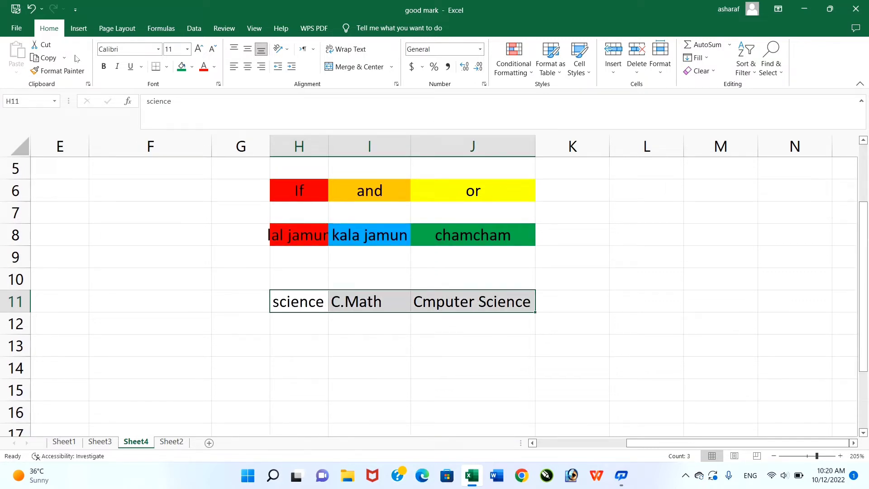
{"action": "left_click", "coordinate": [248, 67]}
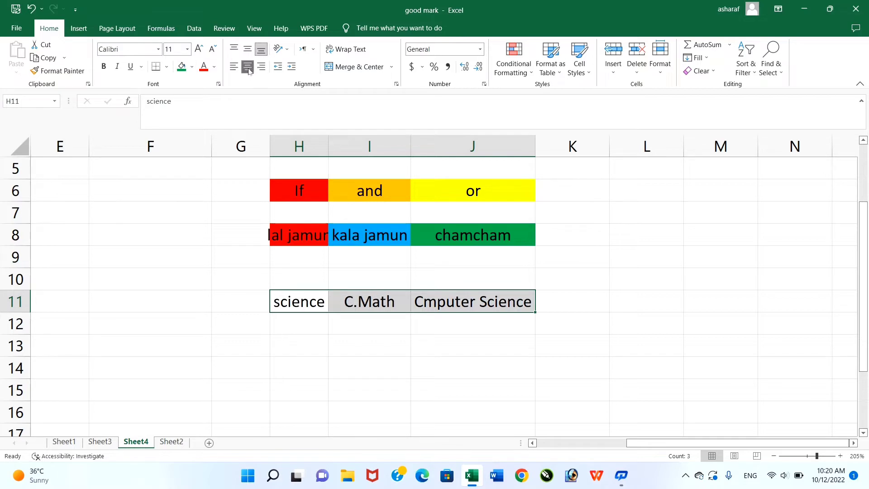
- Start a RANDBETWEEN formula for the range H12:J14 below the subject headings
{"action": "left_click_drag", "start_coordinate": [290, 329], "coordinate": [468, 367]}
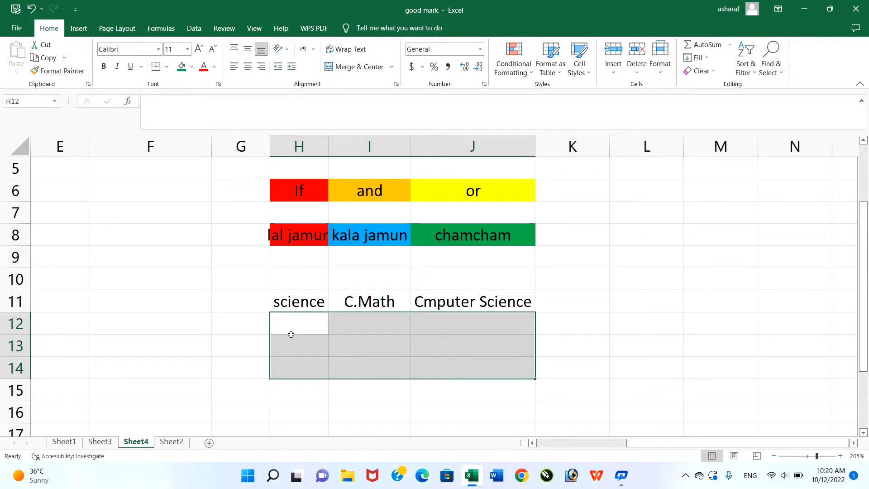
{"action": "type", "text": "=ran"}
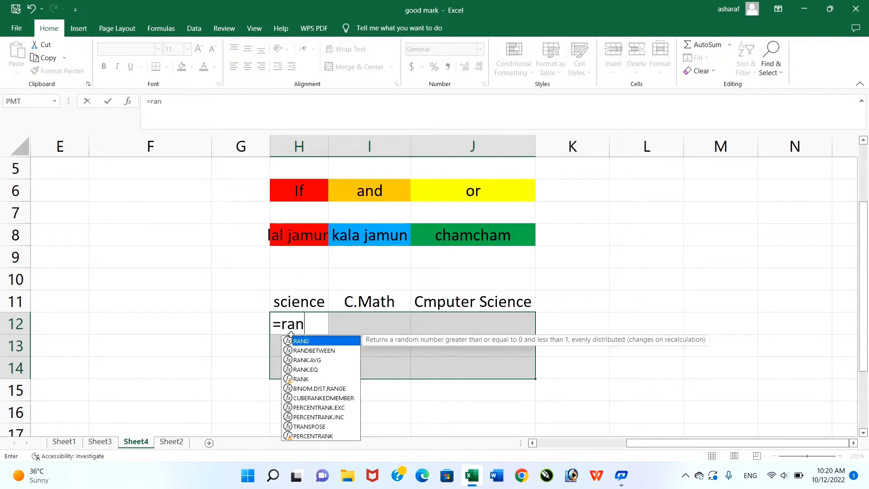
{"action": "key", "text": "Down"}
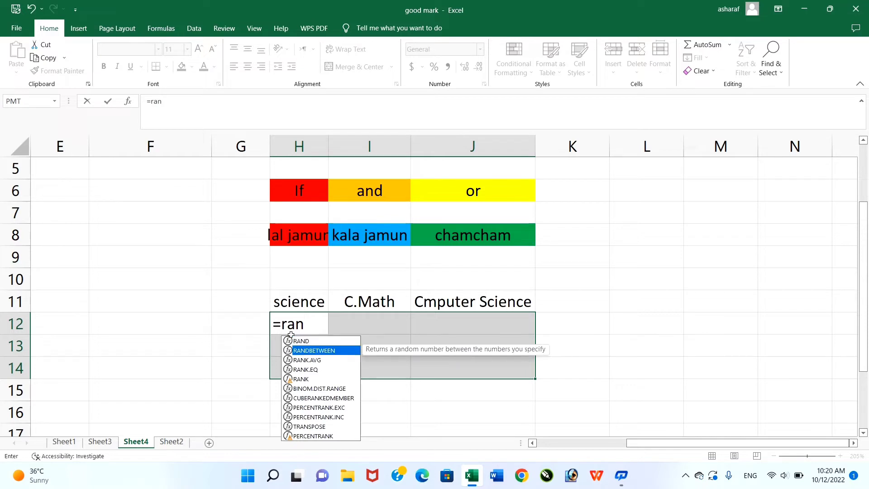
{"action": "key", "text": "Tab"}
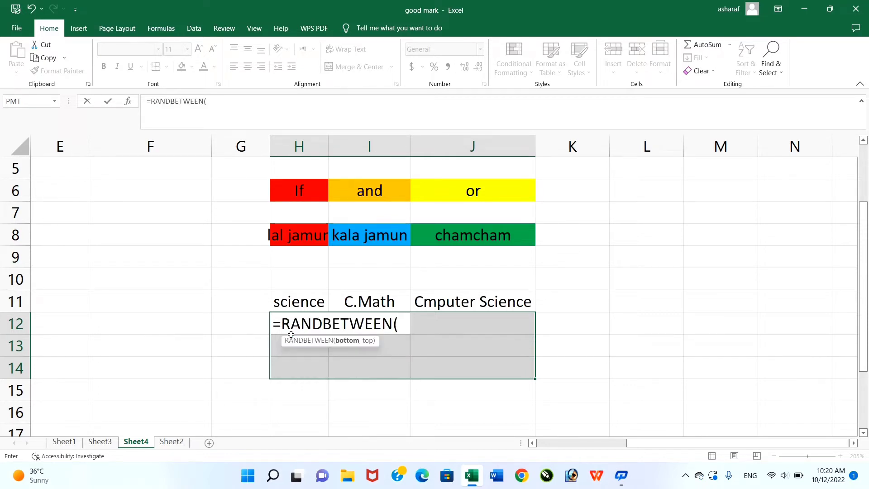
{"action": "scroll", "coordinate": [291, 335], "scroll_direction": "down", "scroll_amount": 4}
{"action": "left_click", "coordinate": [291, 335]}
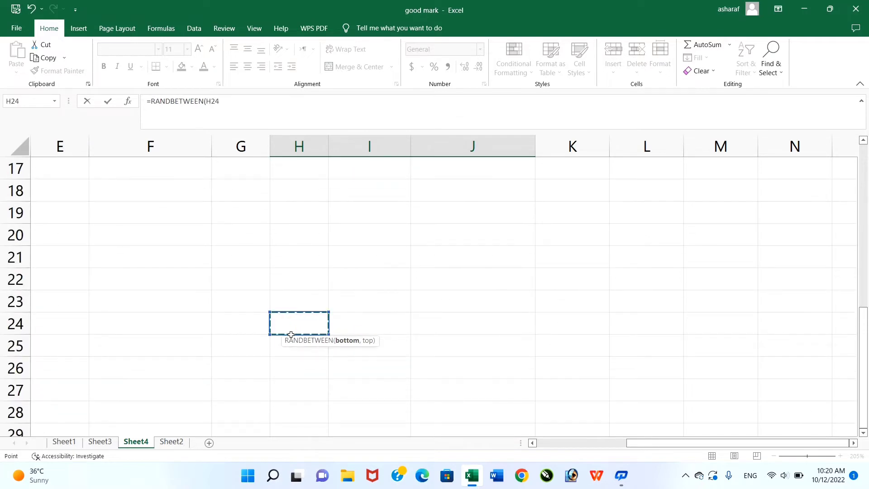
{"action": "key", "text": "ctrl+z"}
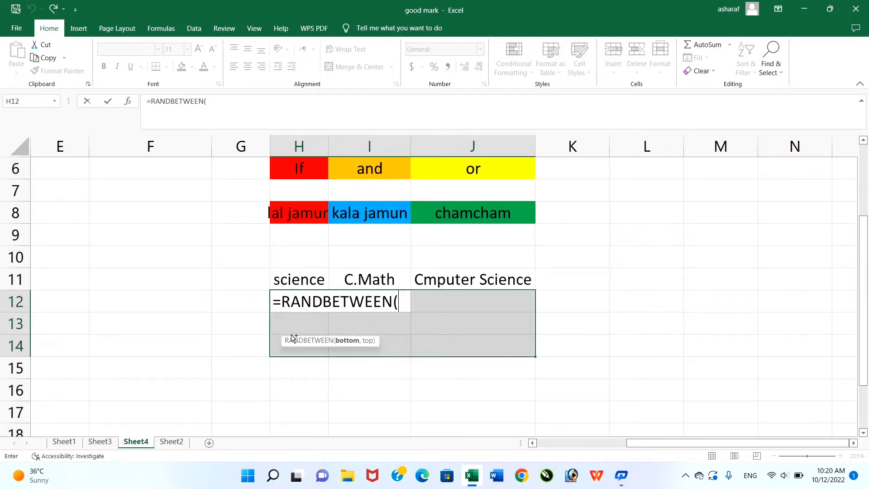
- Complete the formula as =RANDBETWEEN(25,99) and enter it in all cells of H12:J14 at once
{"action": "type", "text": "33"}
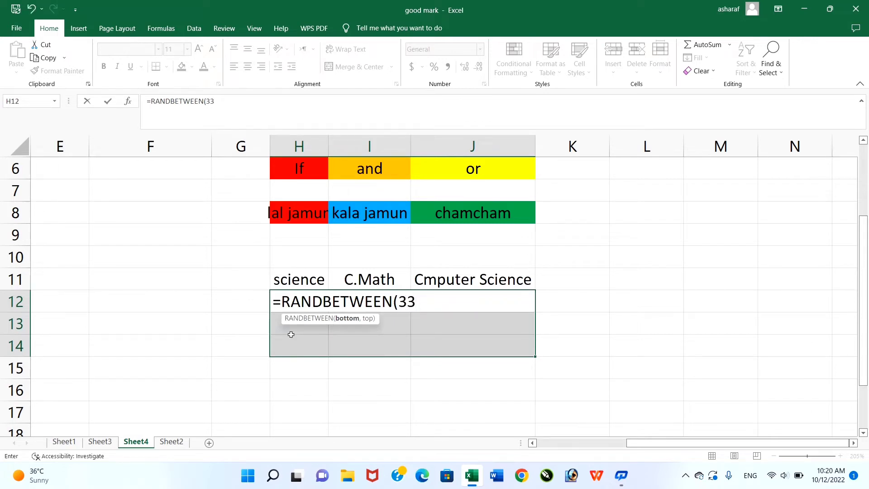
{"action": "key", "text": "BackSpace"}
{"action": "key", "text": "BackSpace"}
{"action": "type", "text": "25,99"}
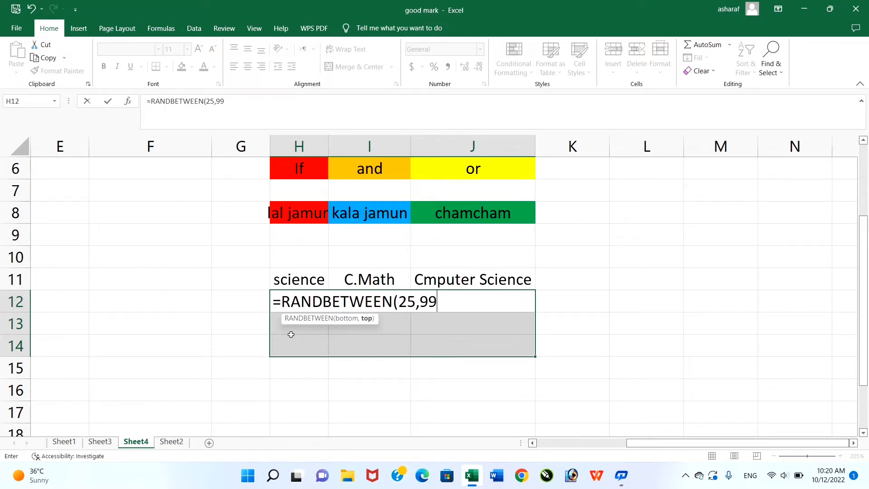
{"action": "type", "text": ")"}
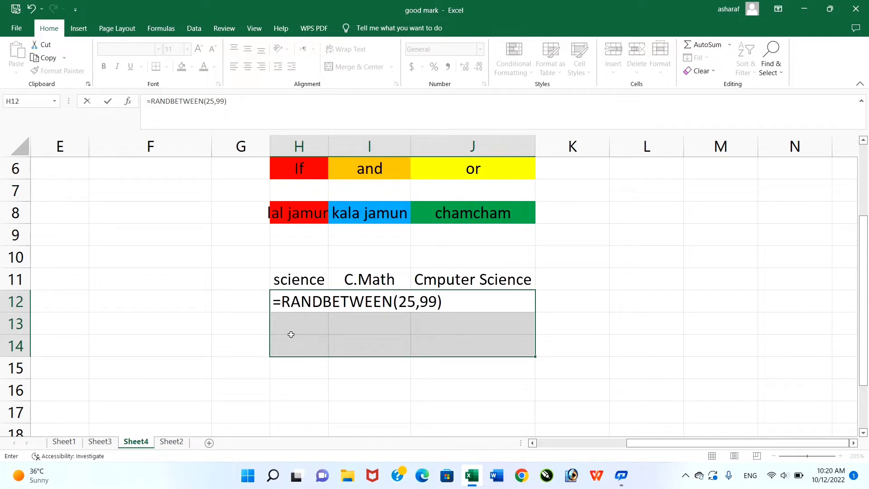
{"action": "key", "text": "ctrl+Return"}
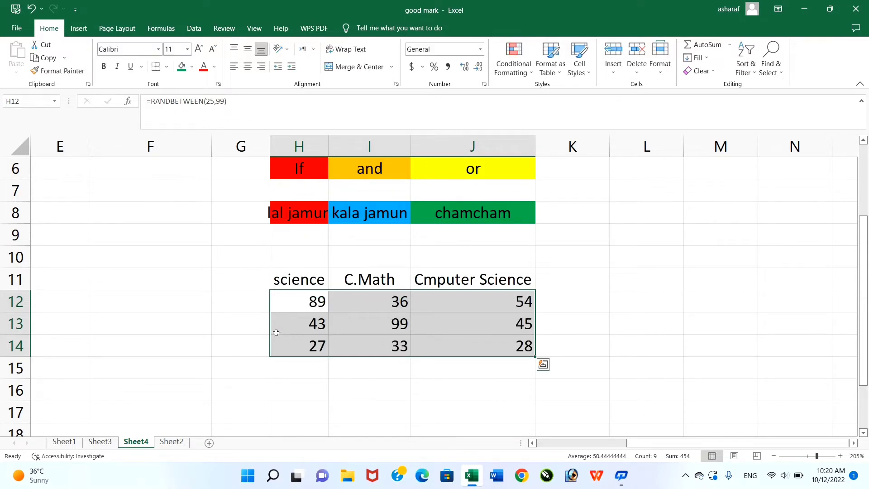
- Replace the random-number formulas in H12:J14 with their values by copying and pasting values in place
{"action": "key", "text": "ctrl+c"}
{"action": "left_click", "coordinate": [21, 74]}
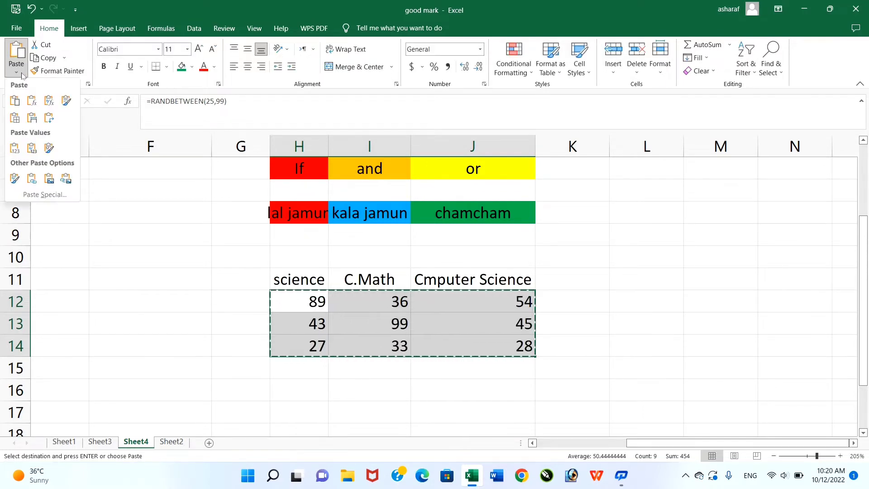
{"action": "left_click", "coordinate": [14, 147]}
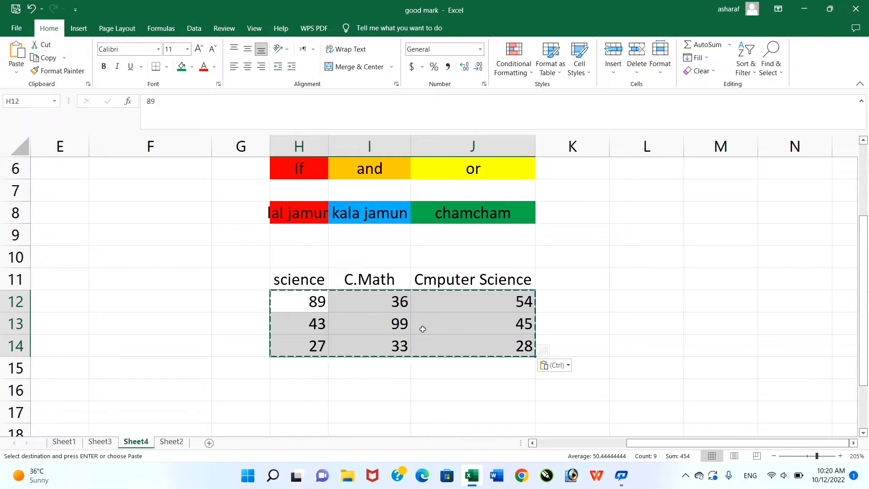
{"action": "left_click", "coordinate": [404, 364]}
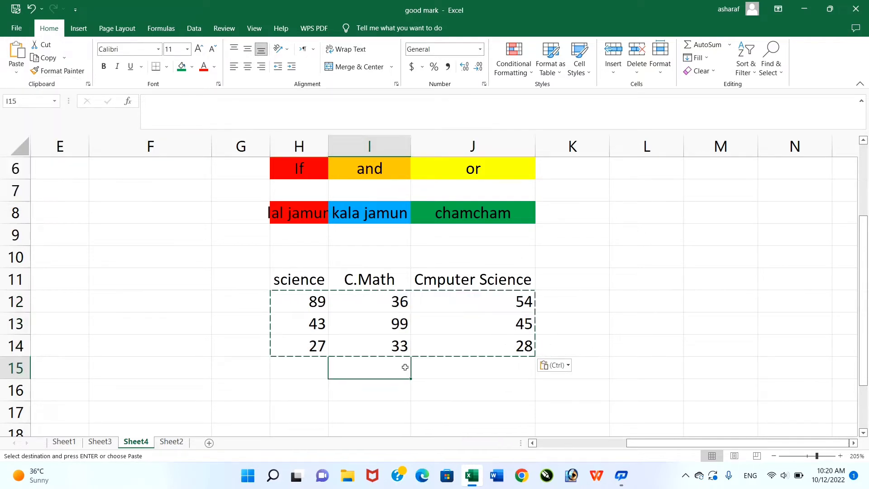
{"action": "left_click", "coordinate": [402, 315]}
{"action": "left_click", "coordinate": [557, 303]}
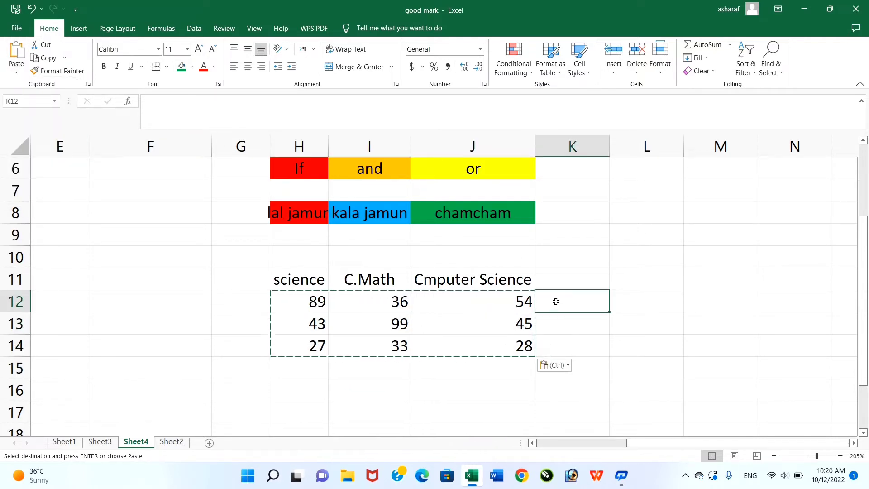
{"action": "type", "text": "k"}
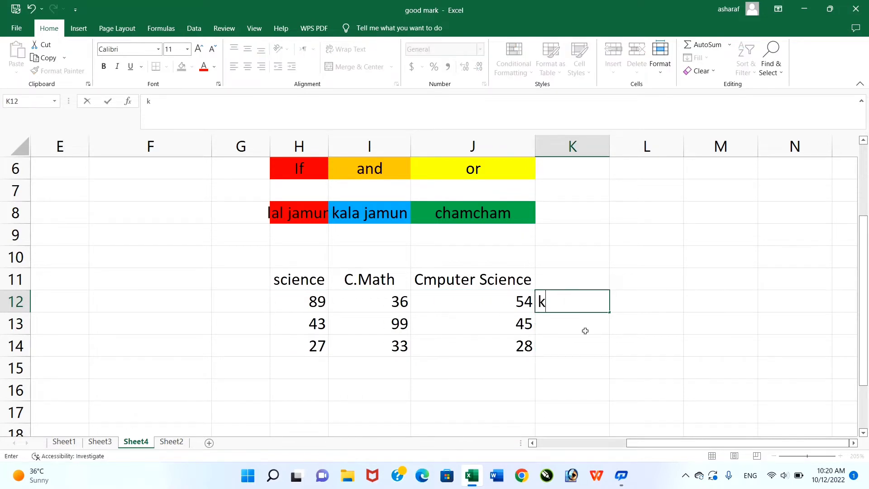
{"action": "key", "text": "BackSpace"}
{"action": "left_click", "coordinate": [568, 276]}
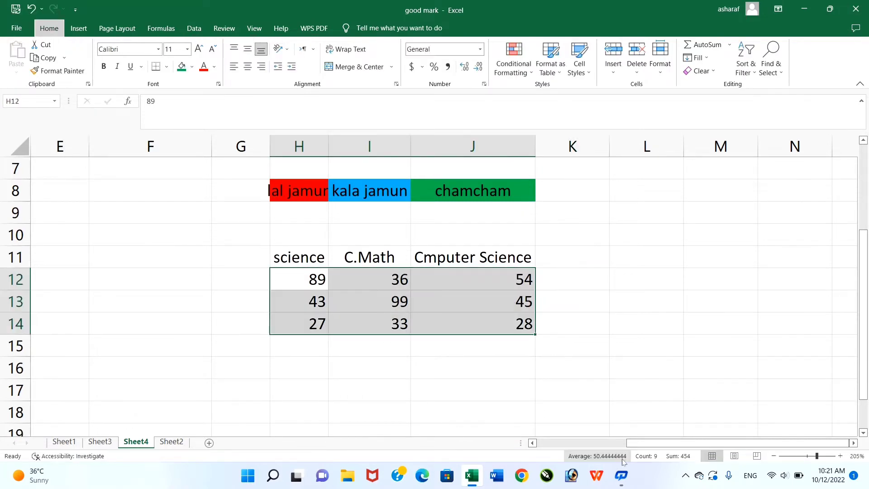
- Centre the marks in H12:J14 horizontally
{"action": "key", "text": "alt+h"}
{"action": "key", "text": "a"}
{"action": "key", "text": "c"}
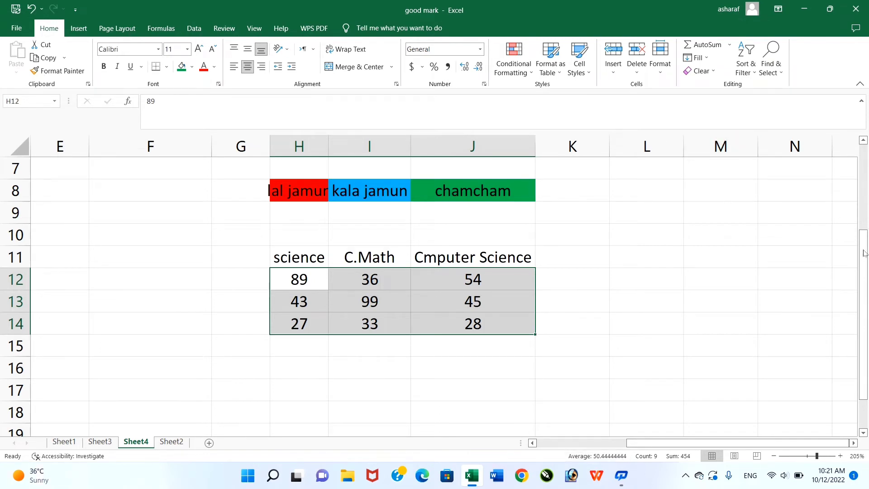
- Make the heading row H11:K11 bold, including the empty cell beside the subject headings
{"action": "left_click_drag", "start_coordinate": [865, 250], "coordinate": [865, 238]}
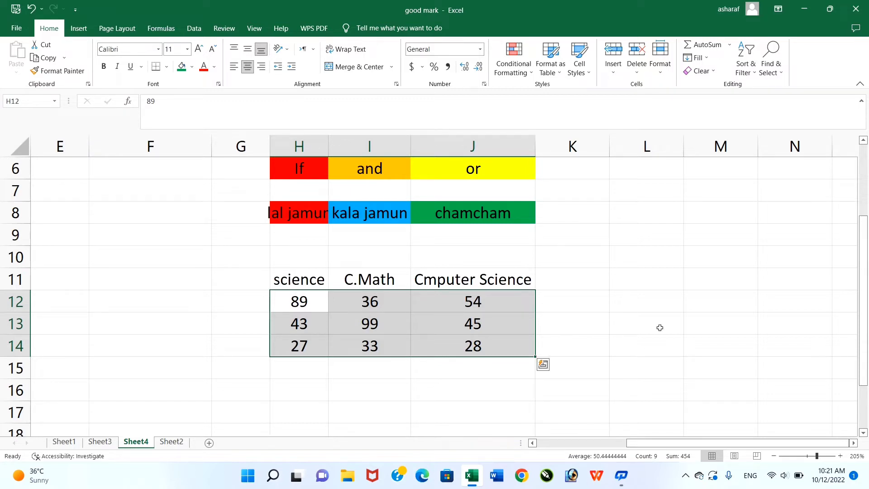
{"action": "left_click_drag", "start_coordinate": [279, 280], "coordinate": [568, 285]}
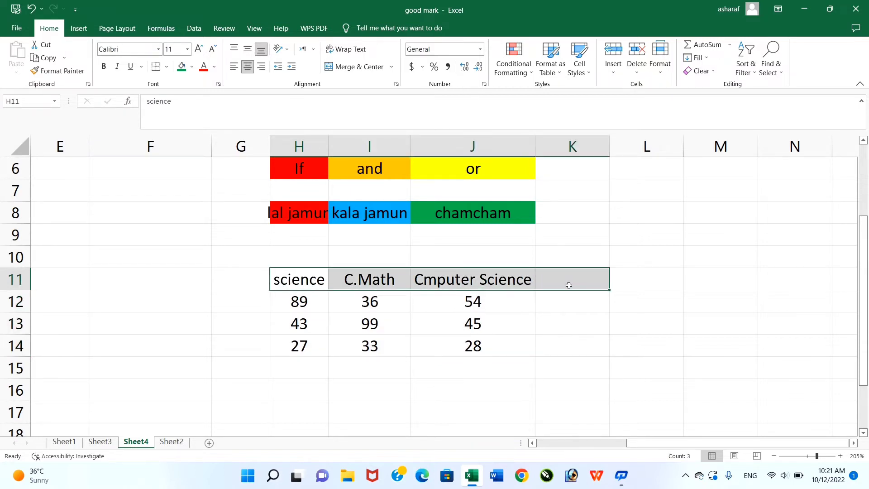
{"action": "left_click", "coordinate": [104, 66]}
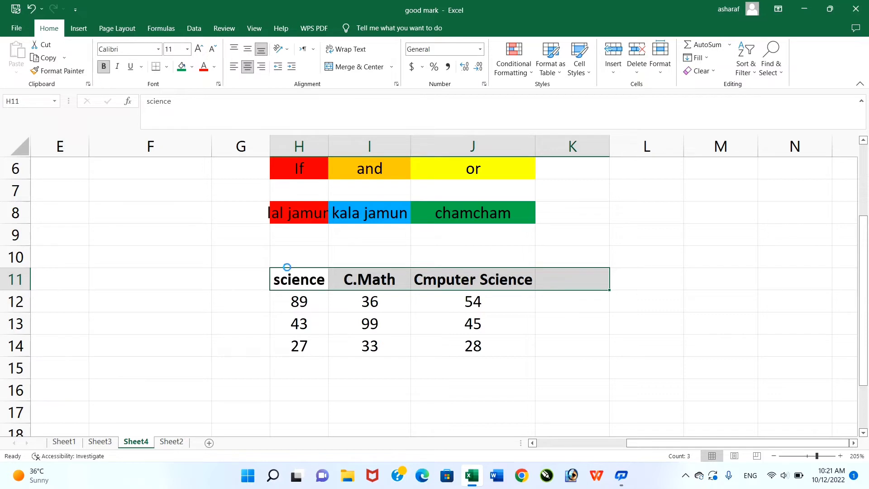
- Enter the heading Result in K11, beside the last subject heading
{"action": "left_click", "coordinate": [563, 303]}
{"action": "left_click", "coordinate": [563, 282]}
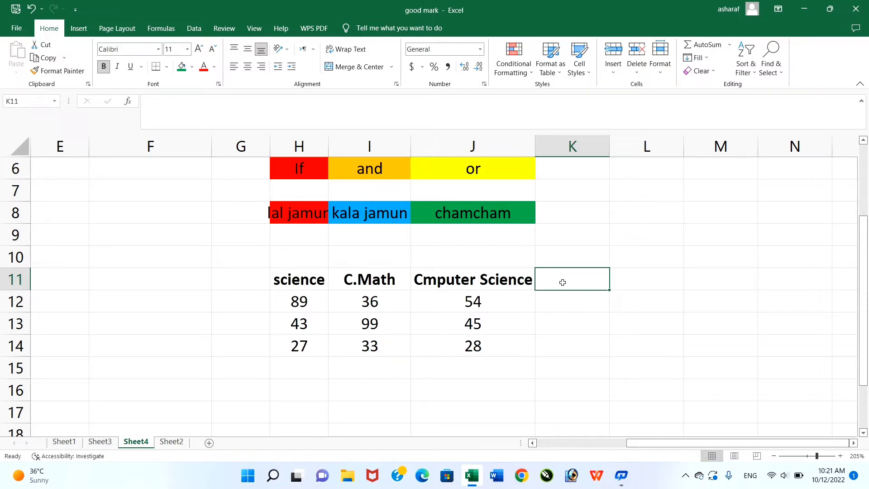
{"action": "type", "text": "Resu"}
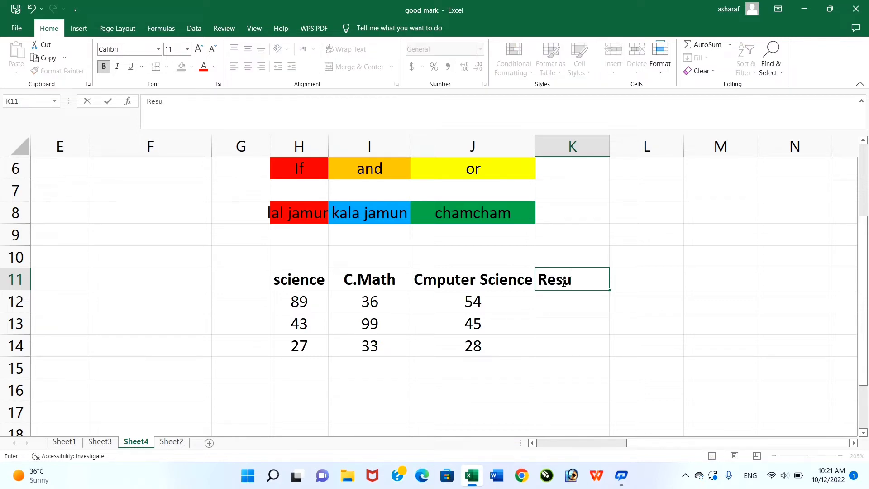
{"action": "type", "text": "lt"}
{"action": "key", "text": "Return"}
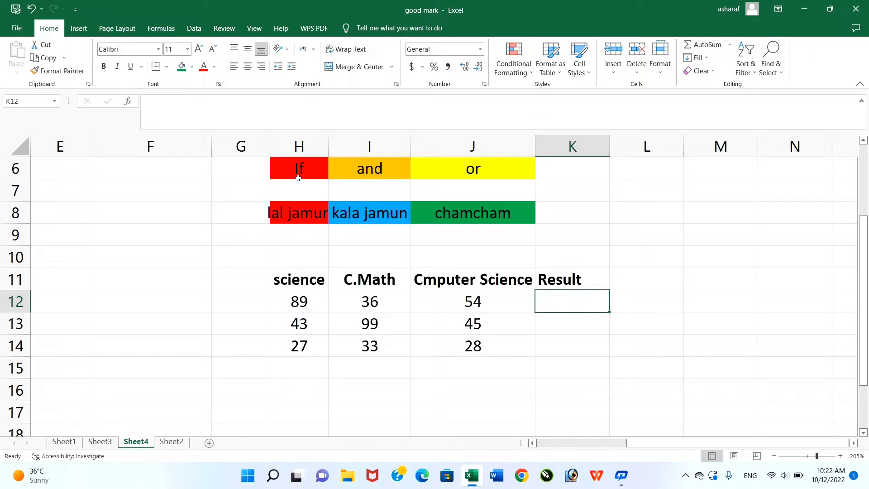
- Start an IF formula in K12 with the logical test H12>=33
{"action": "type", "text": "="}
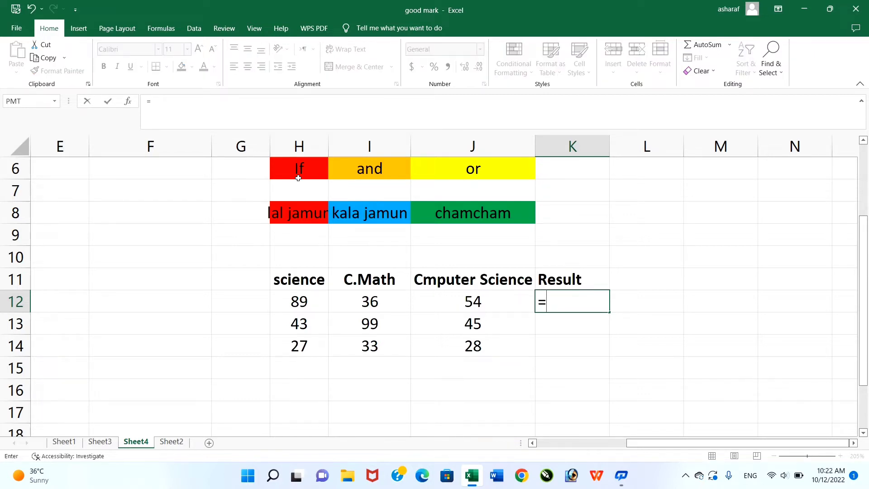
{"action": "type", "text": "if"}
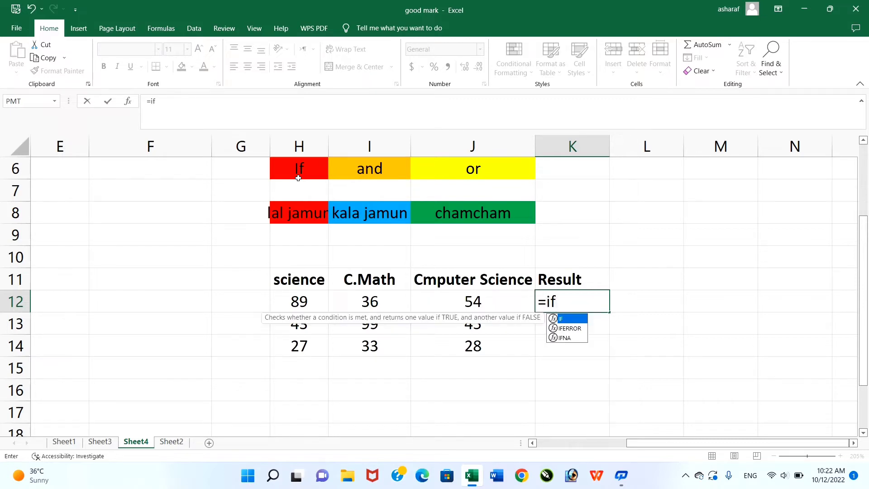
{"action": "key", "text": "Tab"}
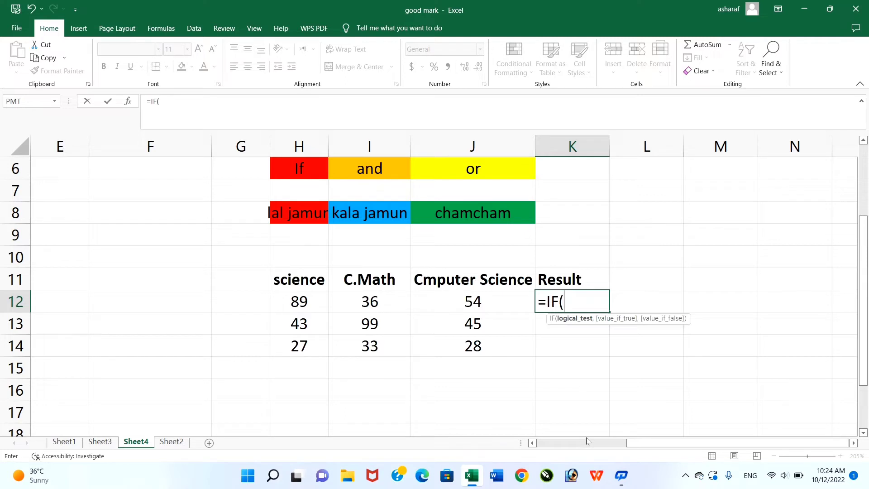
{"action": "type", "text": ","}
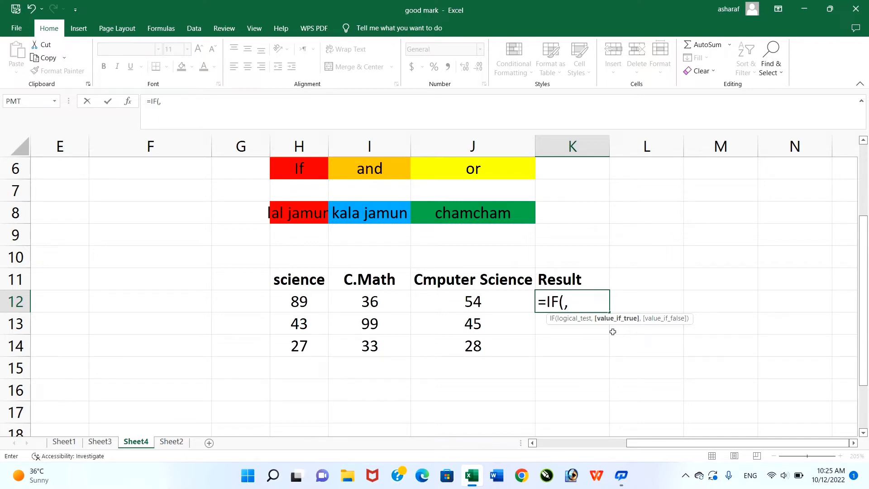
{"action": "key", "text": "BackSpace"}
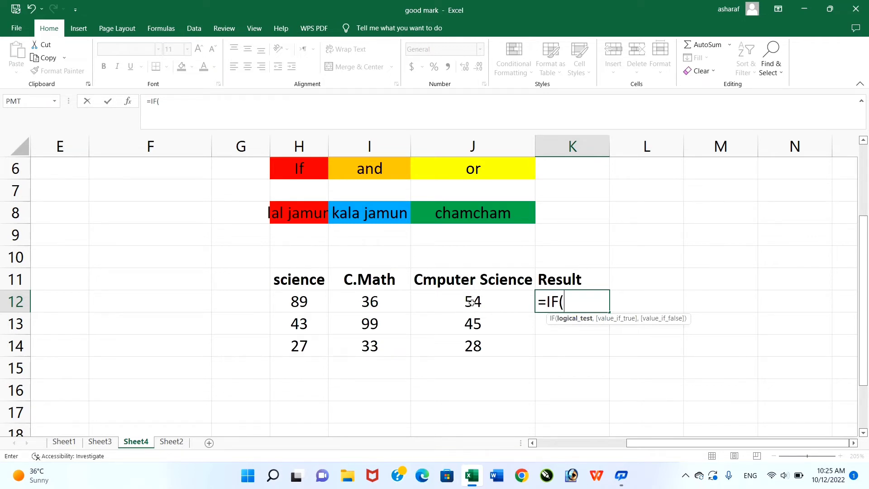
{"action": "left_click", "coordinate": [290, 300]}
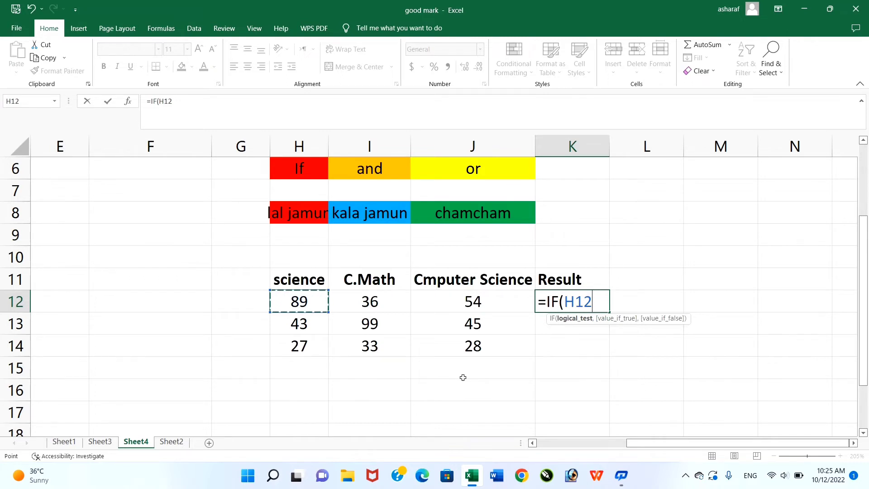
{"action": "type", "text": ">=33"}
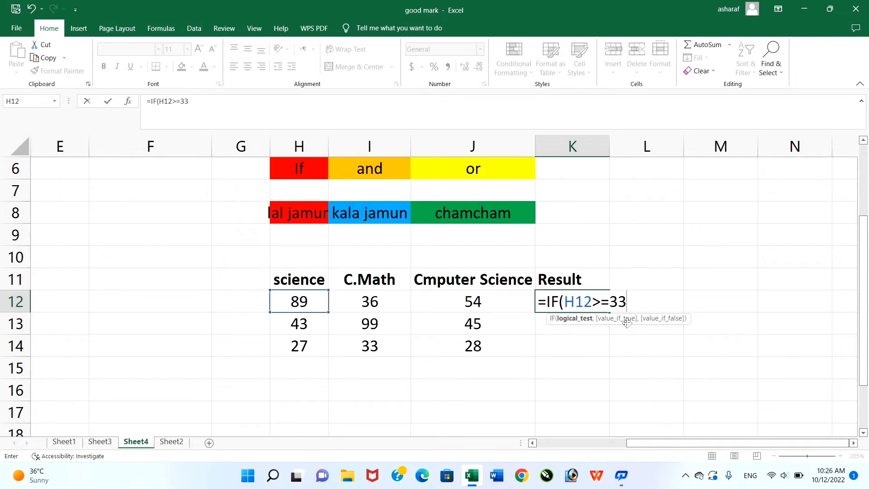
- Complete the K12 formula with "Pass" as the true value and "fail" as the false value, and enter it
{"action": "type", "text": ","}
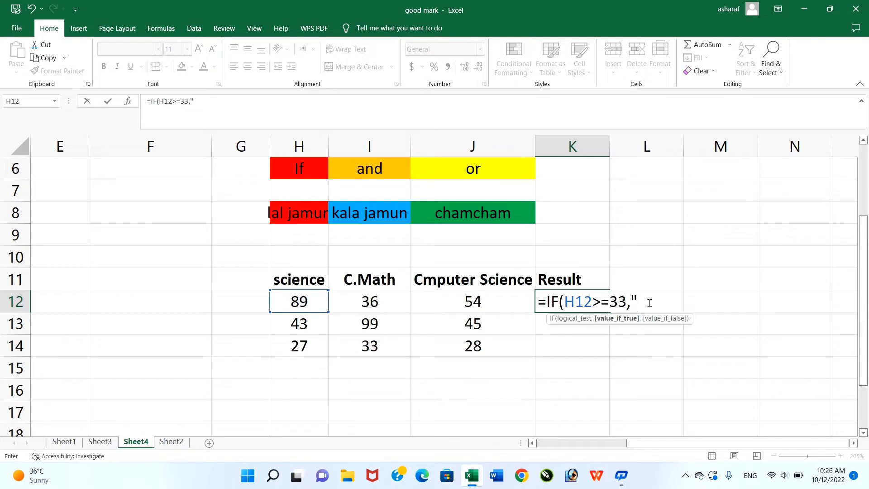
{"action": "type", "text": "Pass\""}
{"action": "type", "text": ","}
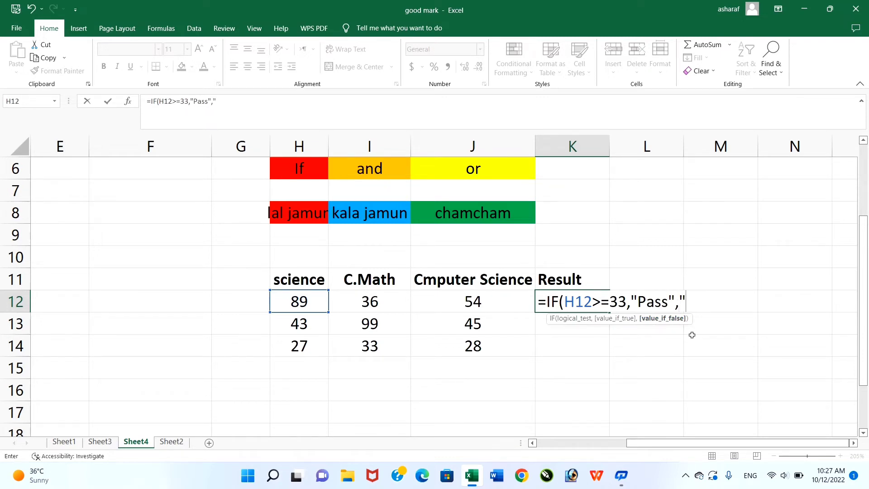
{"action": "type", "text": "fail\""}
{"action": "type", "text": ")"}
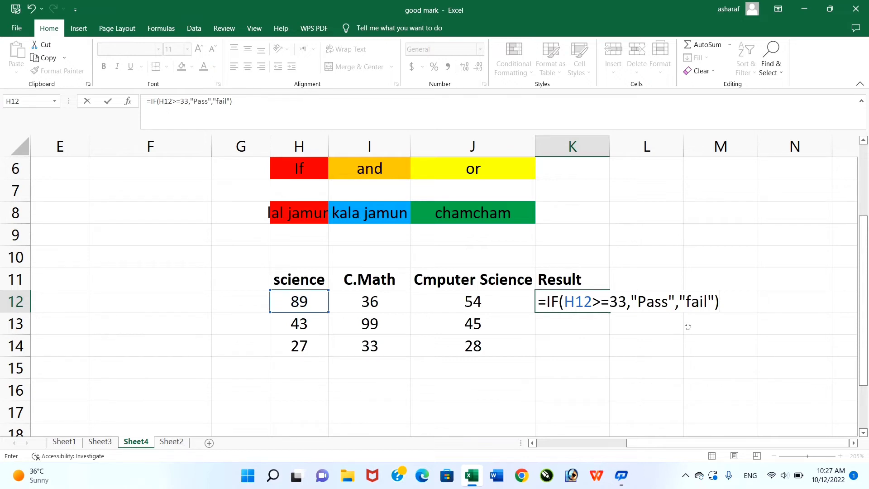
{"action": "key", "text": "Return"}
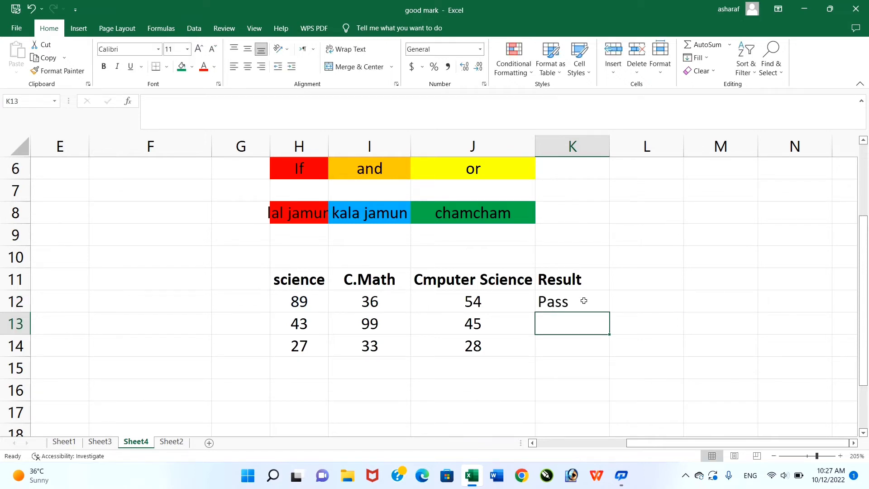
- Fill the pass/fail formula from K12 down to K14 and open the formula in K14 for inspection
{"action": "left_click", "coordinate": [584, 301]}
{"action": "left_click_drag", "start_coordinate": [609, 312], "coordinate": [610, 356]}
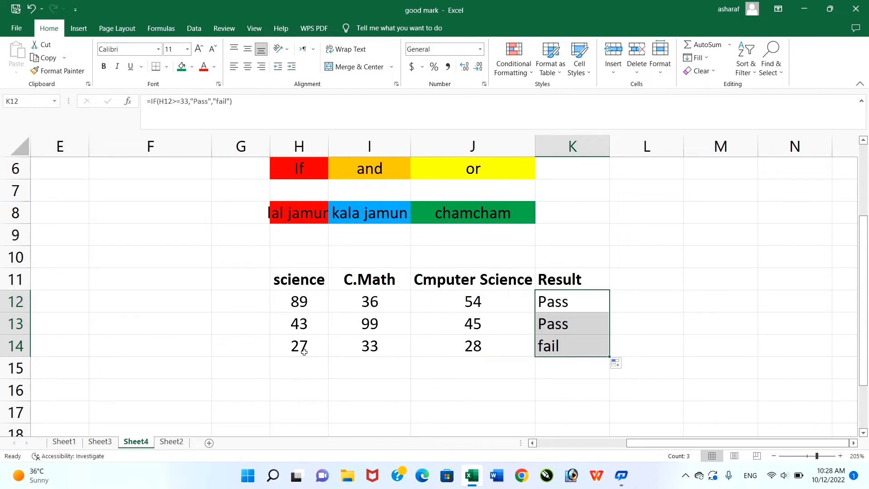
{"action": "left_click", "coordinate": [575, 352]}
{"action": "double_click", "coordinate": [574, 352]}
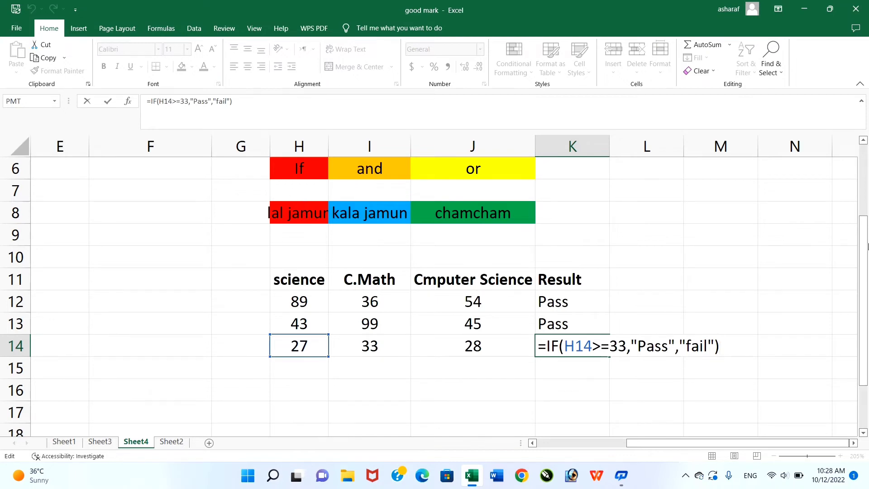
- Leave the K14 formula and autofit column H to the text lal jamun in H8
{"action": "scroll", "coordinate": [862, 205], "scroll_direction": "up", "scroll_amount": 1}
{"action": "left_click_drag", "start_coordinate": [851, 205], "coordinate": [851, 209]}
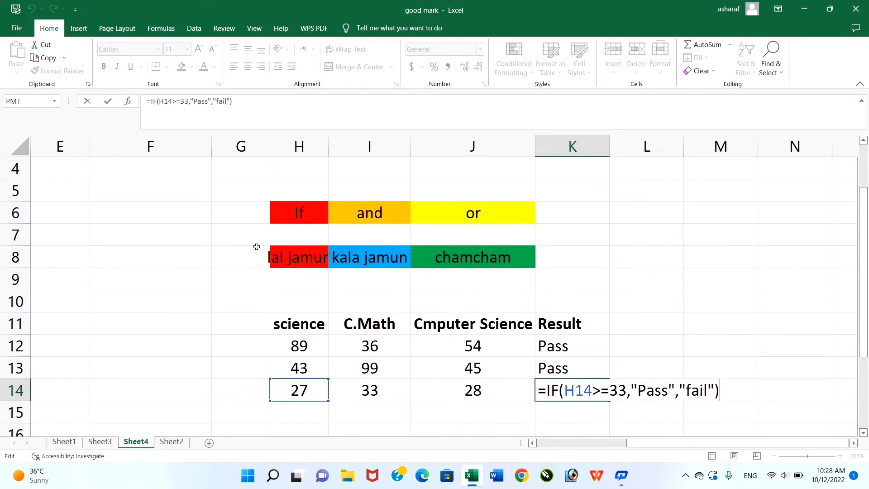
{"action": "left_click", "coordinate": [290, 260]}
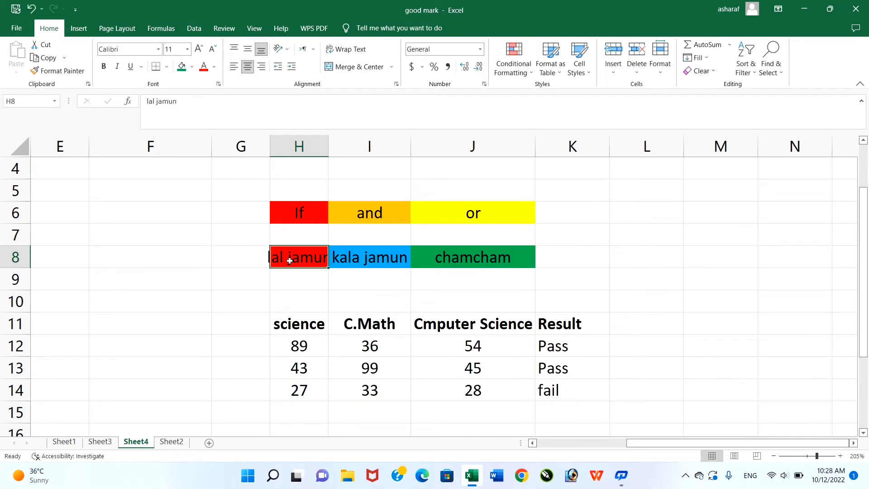
{"action": "key", "text": "alt+o"}
{"action": "key", "text": "c"}
{"action": "key", "text": "a"}
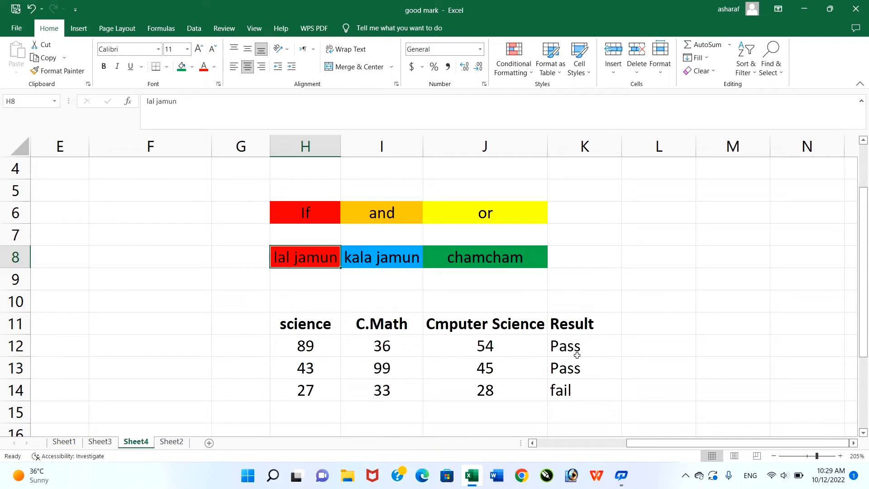
- Start an IF formula in the emptied cell K12 with a nested AND whose first condition is H12>=33
{"action": "left_click", "coordinate": [560, 392]}
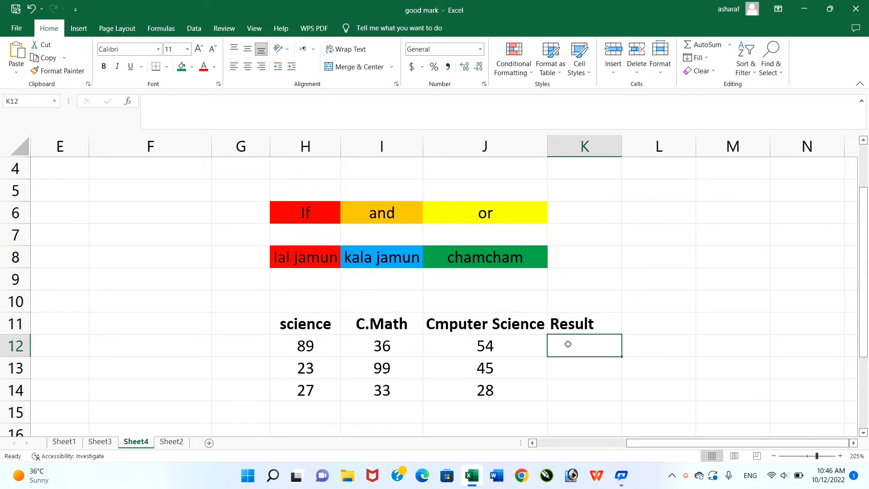
{"action": "type", "text": "="}
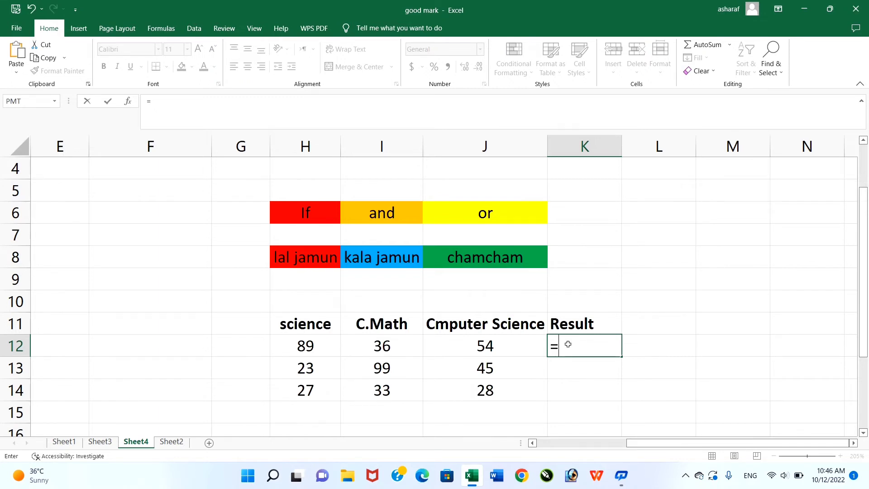
{"action": "type", "text": "if"}
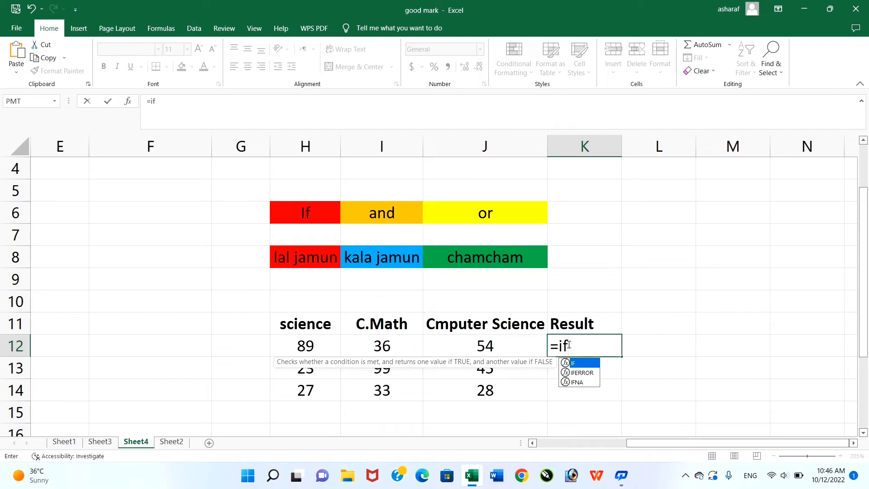
{"action": "key", "text": "Tab"}
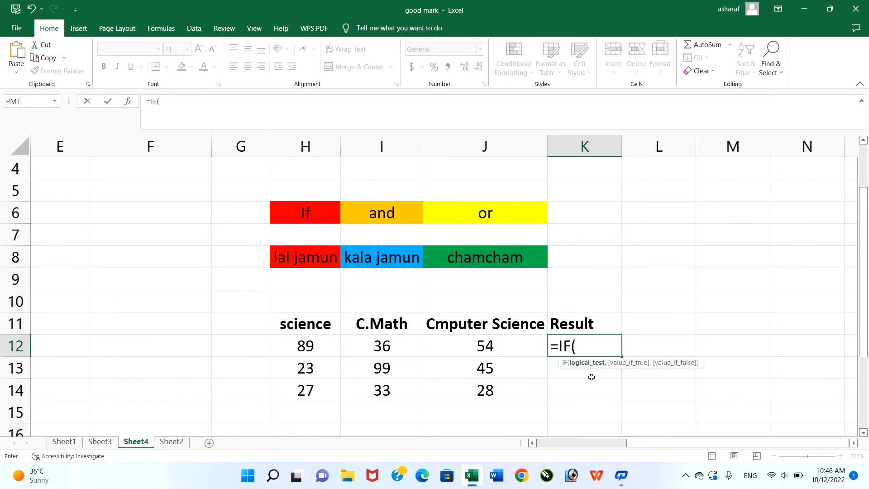
{"action": "type", "text": "and"}
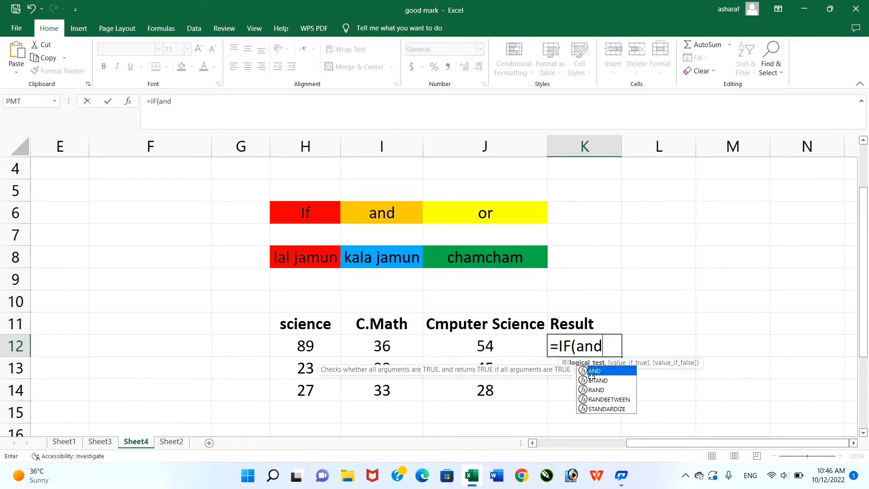
{"action": "key", "text": "Tab"}
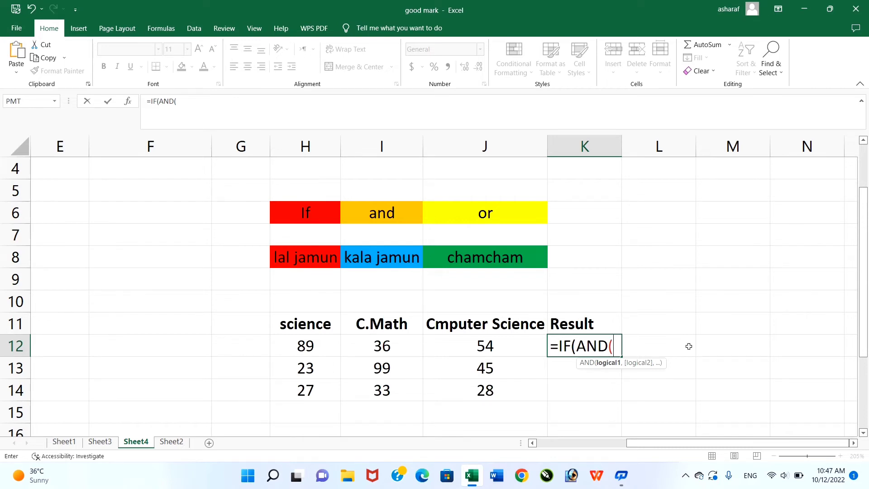
{"action": "left_click", "coordinate": [307, 344]}
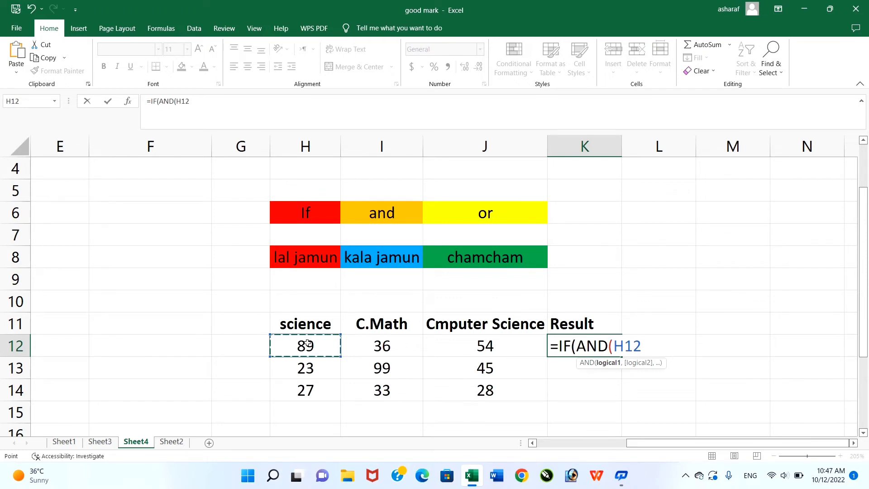
{"action": "type", "text": ">=33"}
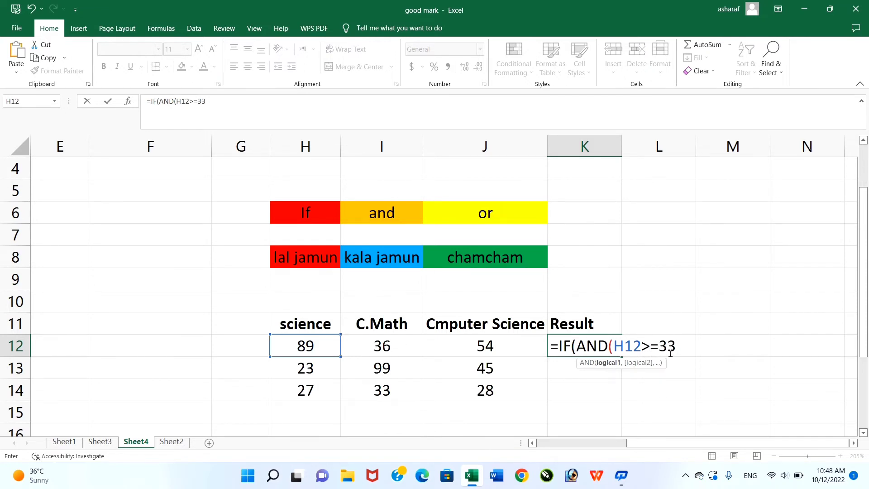
{"action": "scroll", "coordinate": [634, 370], "scroll_direction": "down", "scroll_amount": 8}
{"action": "scroll", "coordinate": [634, 371], "scroll_direction": "up", "scroll_amount": 9}
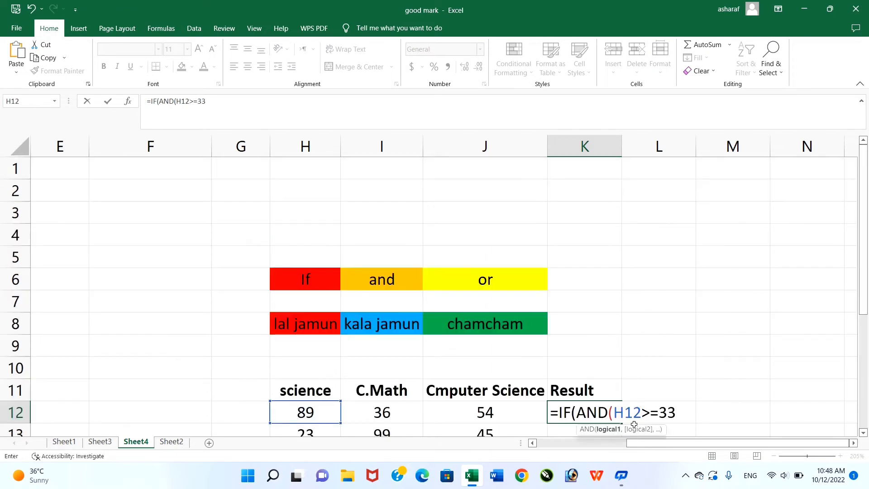
{"action": "left_click_drag", "start_coordinate": [867, 299], "coordinate": [868, 369]}
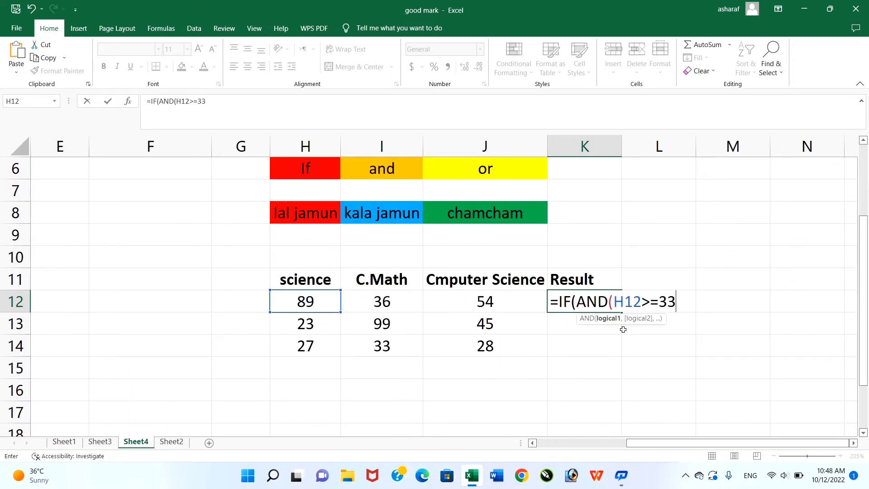
- Add I12>=33 and J12>=33 as further conditions of the nested AND in K12 and close the AND
{"action": "type", "text": ","}
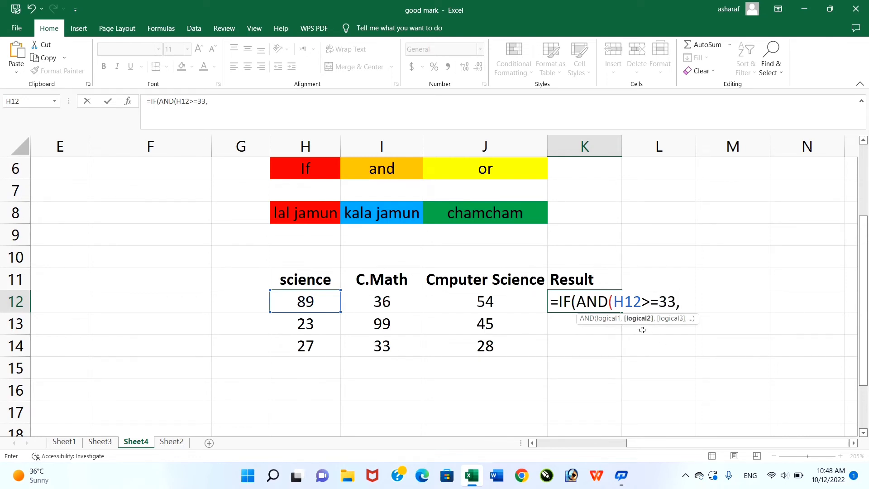
{"action": "left_click", "coordinate": [387, 302]}
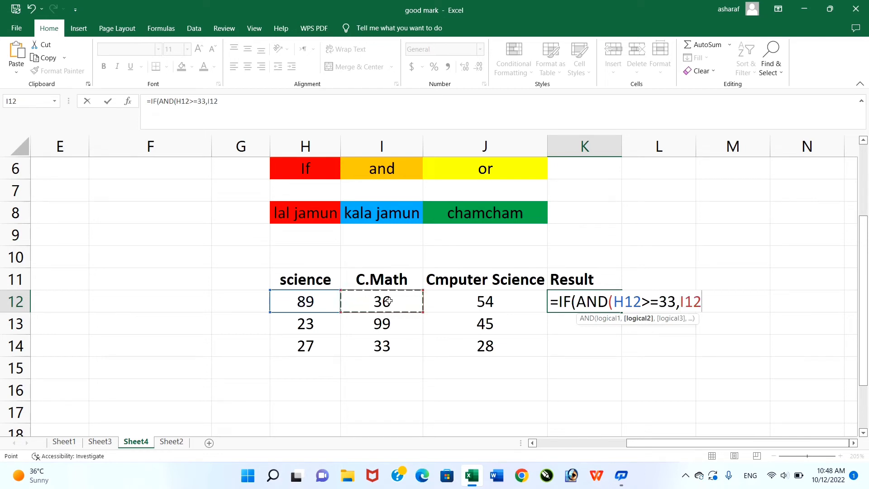
{"action": "type", "text": ">=33"}
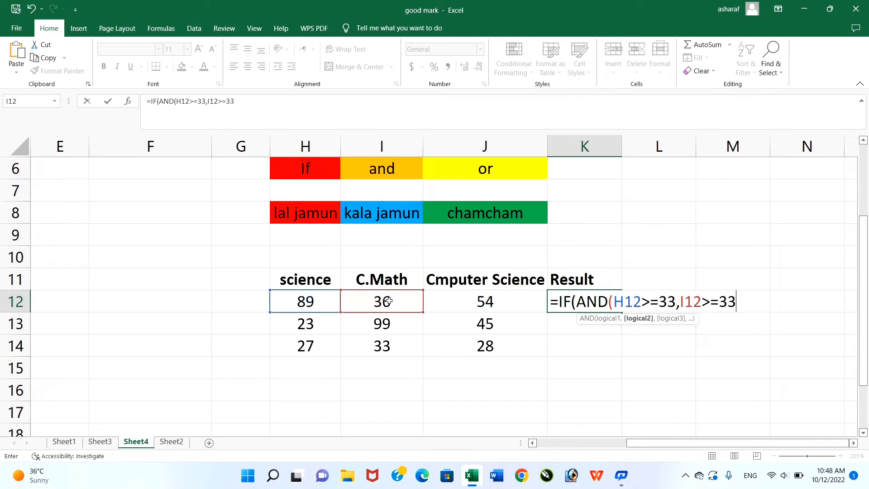
{"action": "type", "text": ","}
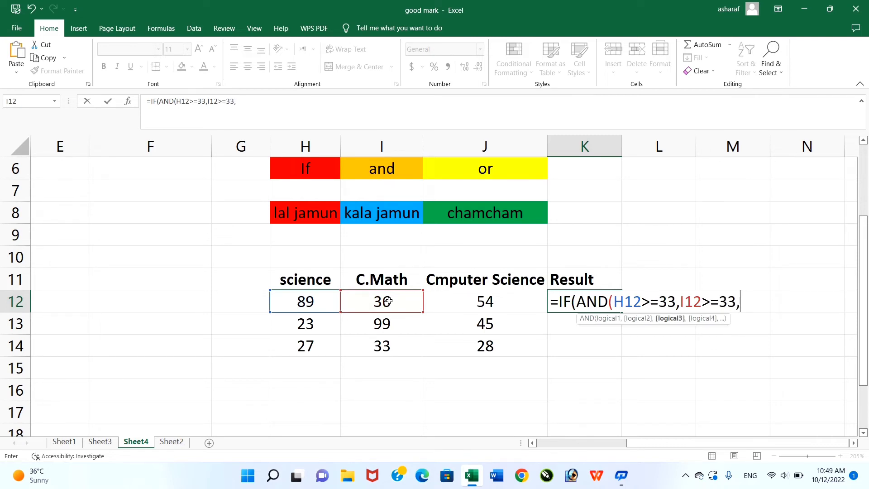
{"action": "left_click", "coordinate": [478, 307]}
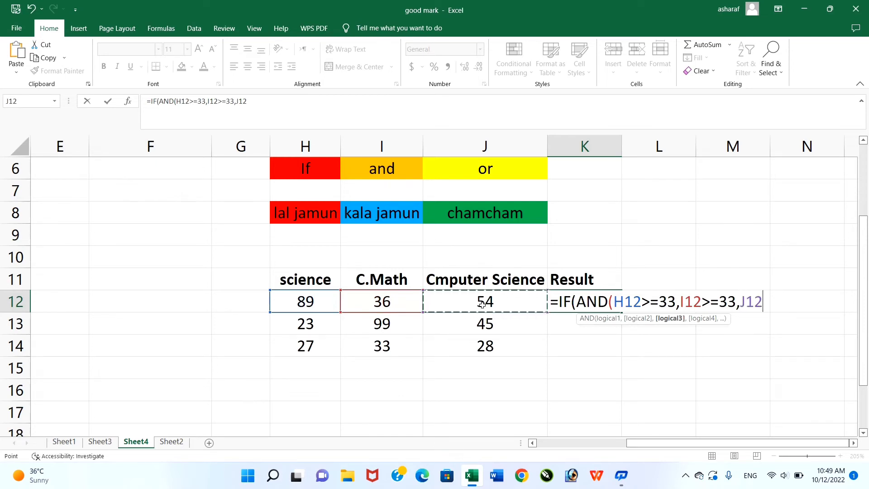
{"action": "type", "text": ">=33"}
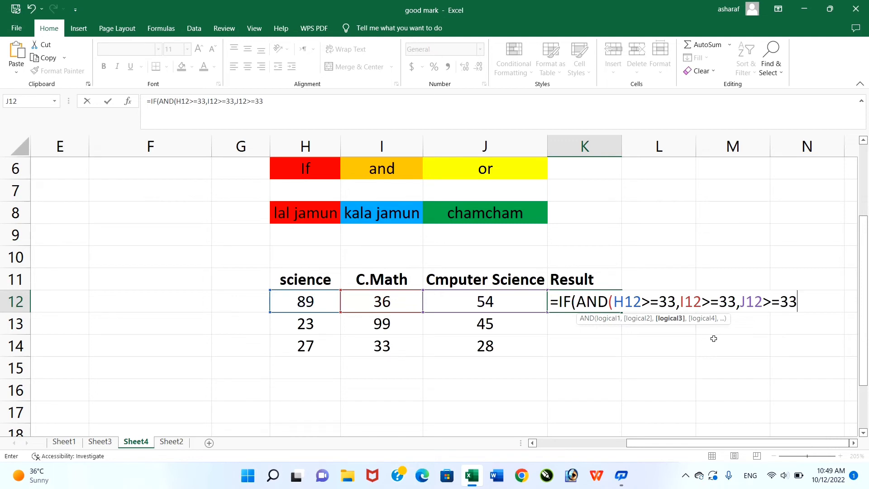
{"action": "type", "text": ")"}
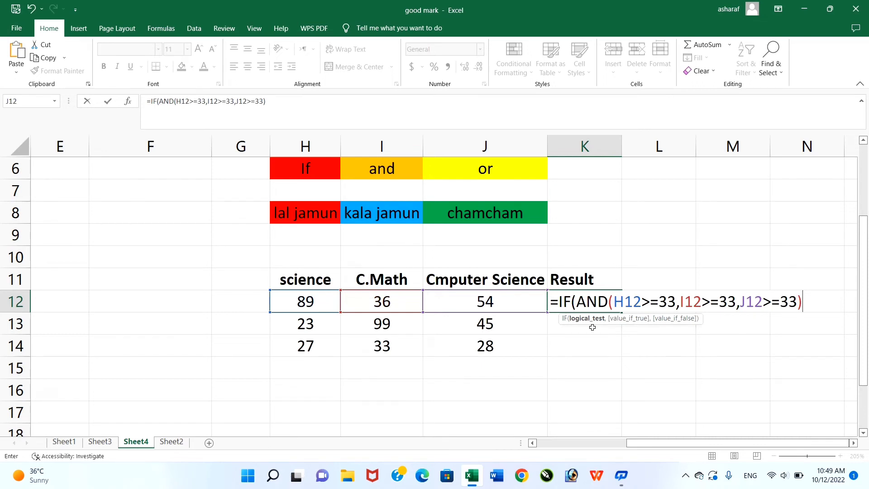
- Complete the K12 formula with "Pass" as the true value and "fail" as the false value, and commit it
{"action": "type", "text": ","}
{"action": "key", "text": "BackSpace"}
{"action": "type", "text": ","}
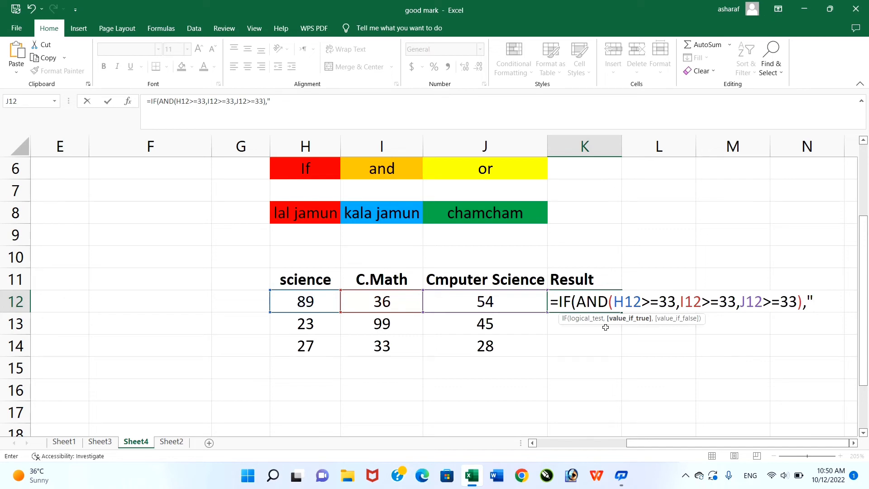
{"action": "type", "text": "Pass\""}
{"action": "type", "text": ","}
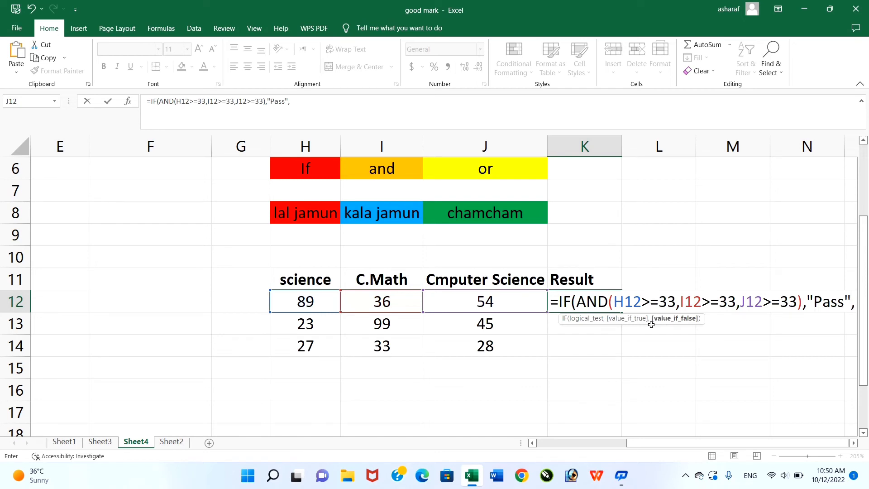
{"action": "type", "text": "\""}
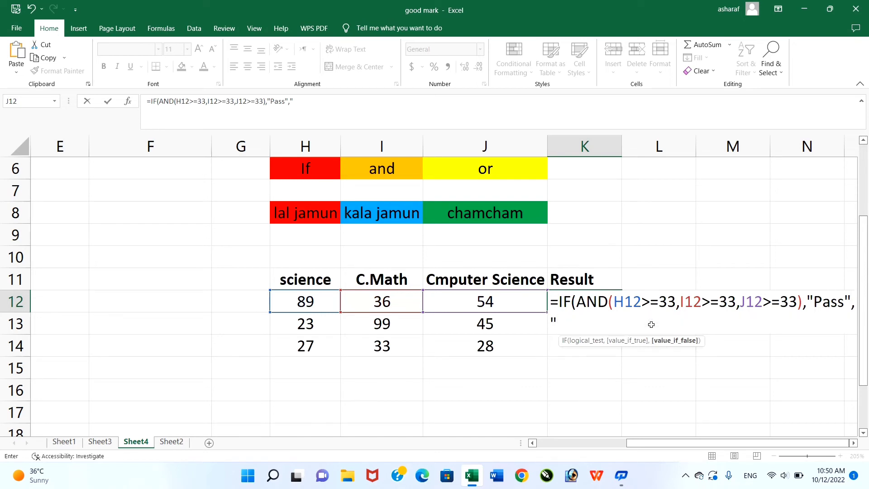
{"action": "type", "text": "fail\")"}
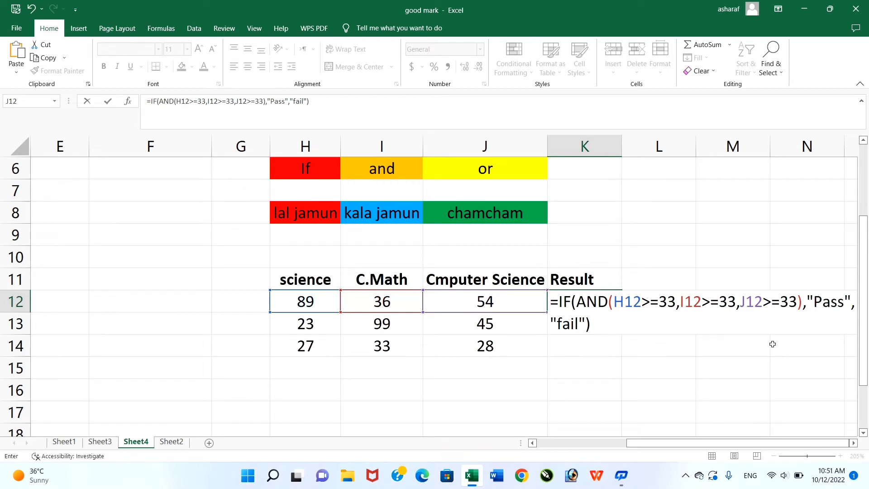
{"action": "key", "text": "Return"}
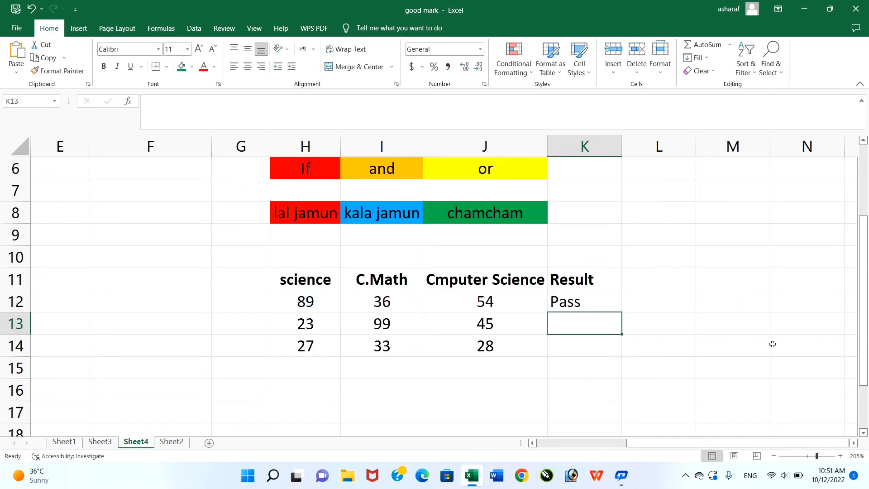
- Fill the IF/AND formula from K12 down to K14 and select the science mark in H14
{"action": "left_click", "coordinate": [590, 302]}
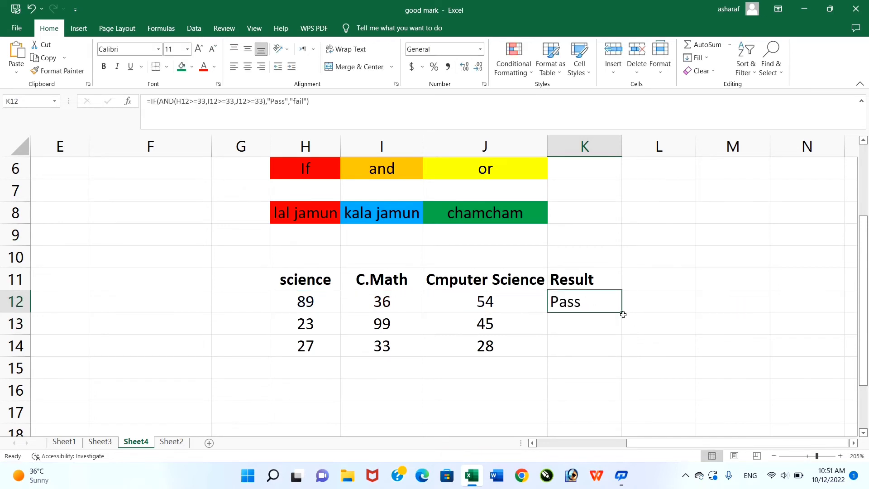
{"action": "left_click_drag", "start_coordinate": [623, 314], "coordinate": [629, 351]}
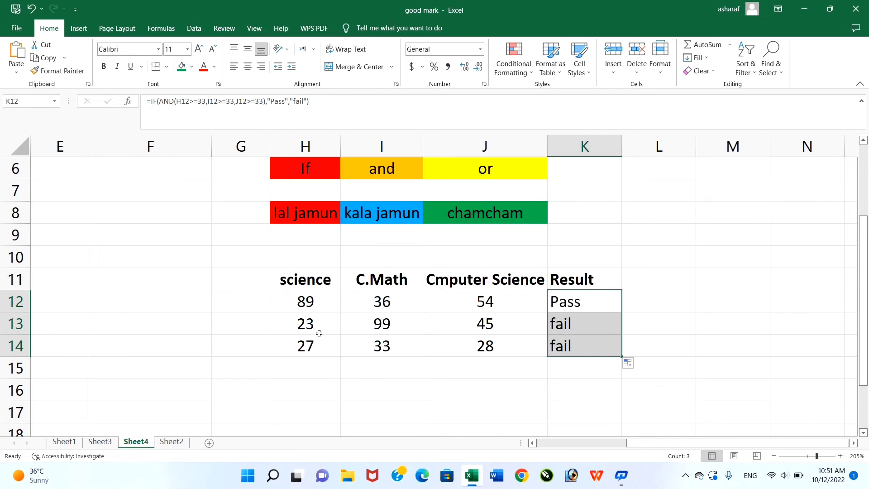
{"action": "left_click", "coordinate": [302, 348]}
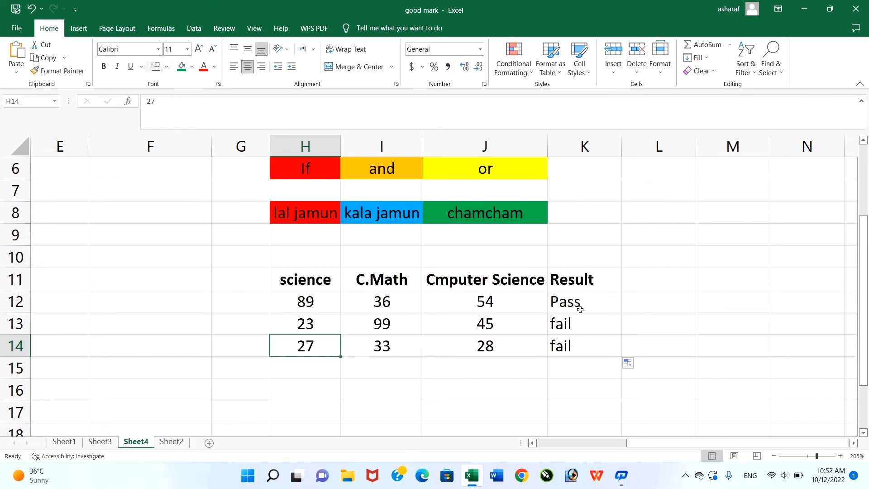
- Clear the results in K12:K14 and start an IF formula with a nested OR in K12
{"action": "left_click_drag", "start_coordinate": [574, 304], "coordinate": [574, 341]}
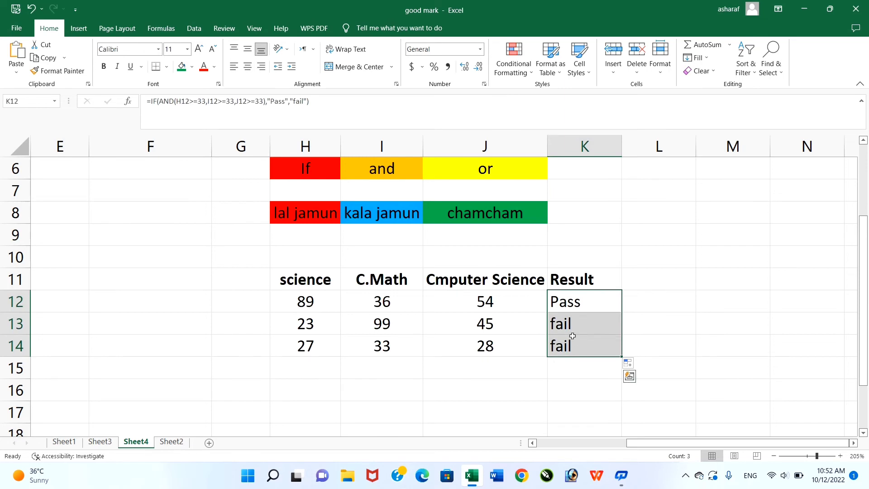
{"action": "key", "text": "Delete"}
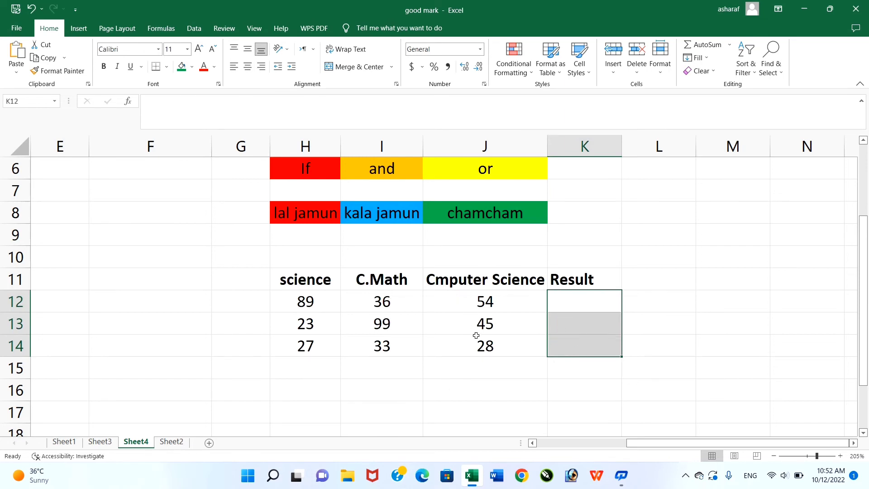
{"action": "left_click", "coordinate": [590, 303]}
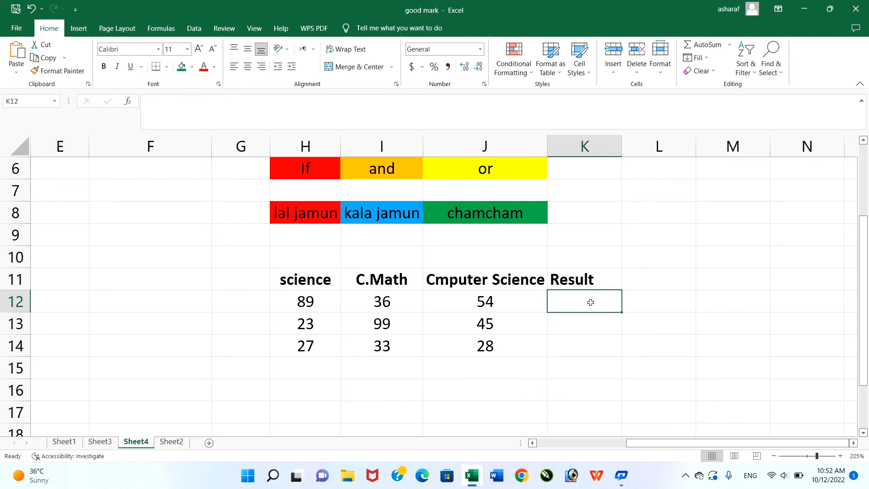
{"action": "type", "text": "="}
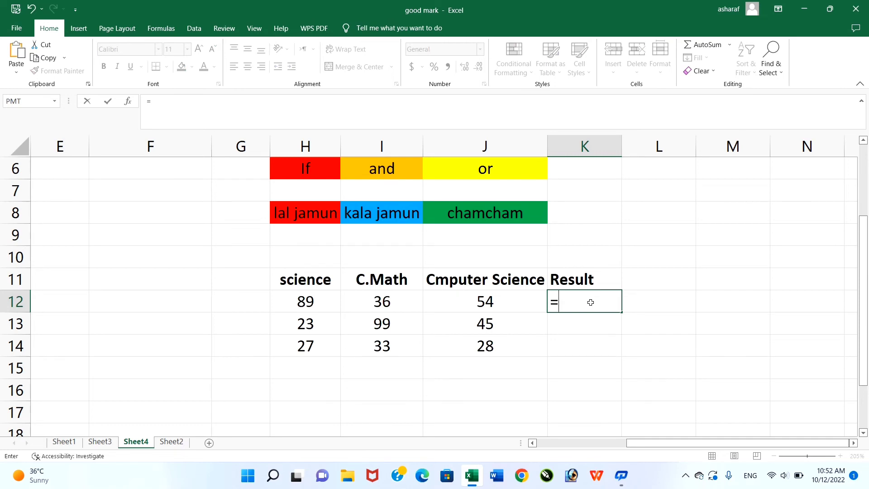
{"action": "type", "text": "if"}
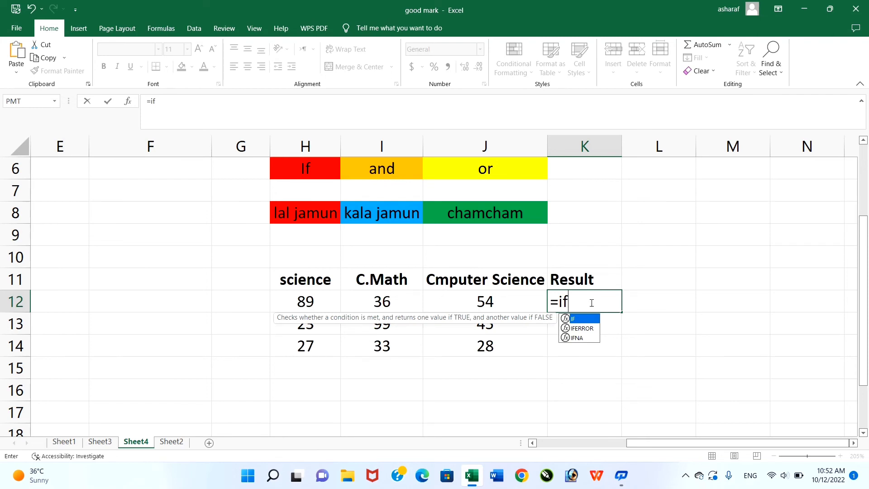
{"action": "key", "text": "Tab"}
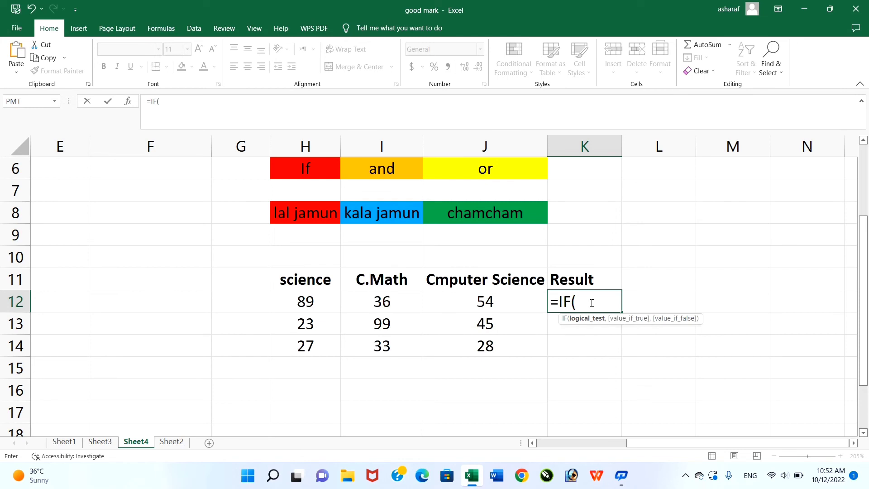
{"action": "type", "text": "or"}
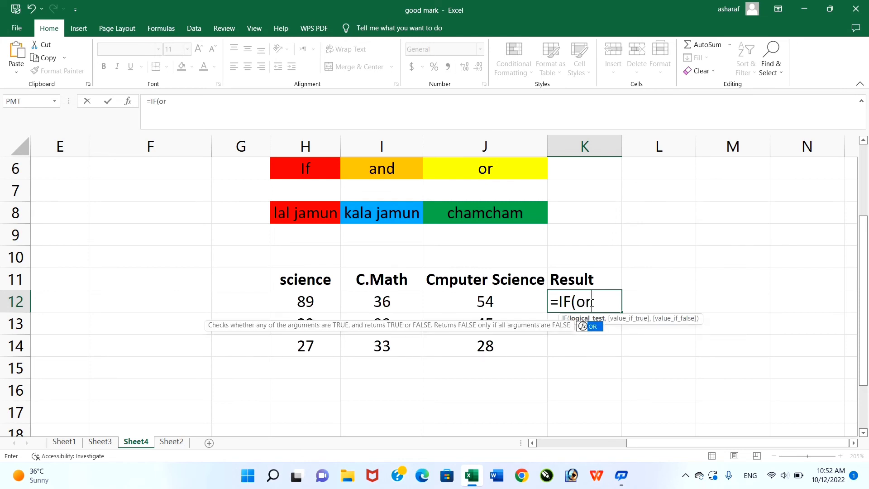
{"action": "key", "text": "Tab"}
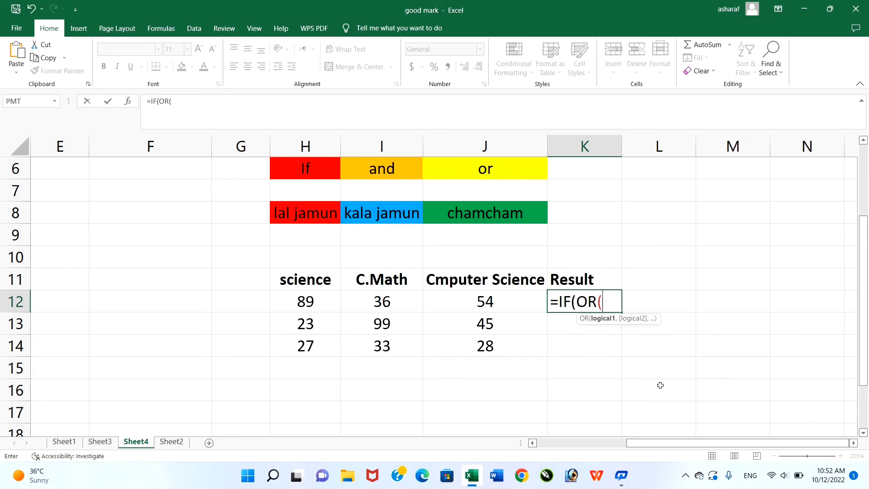
- Give the nested OR the conditions H12>=33, I12>=33 and J12>=33, and close the OR
{"action": "left_click", "coordinate": [321, 302]}
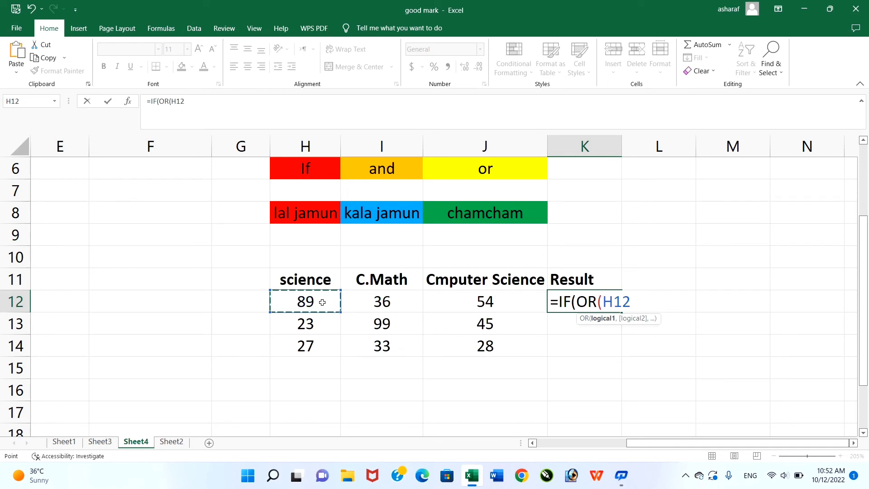
{"action": "type", "text": ">=33<"}
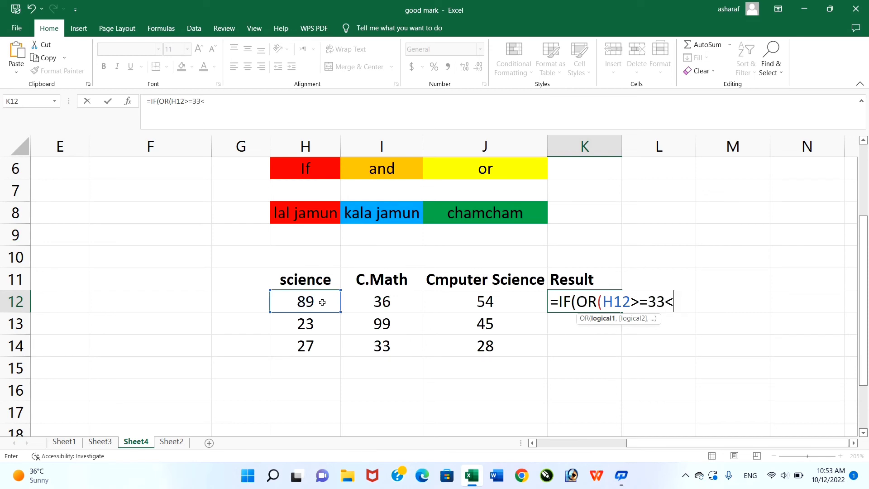
{"action": "key", "text": "BackSpace"}
{"action": "type", "text": ","}
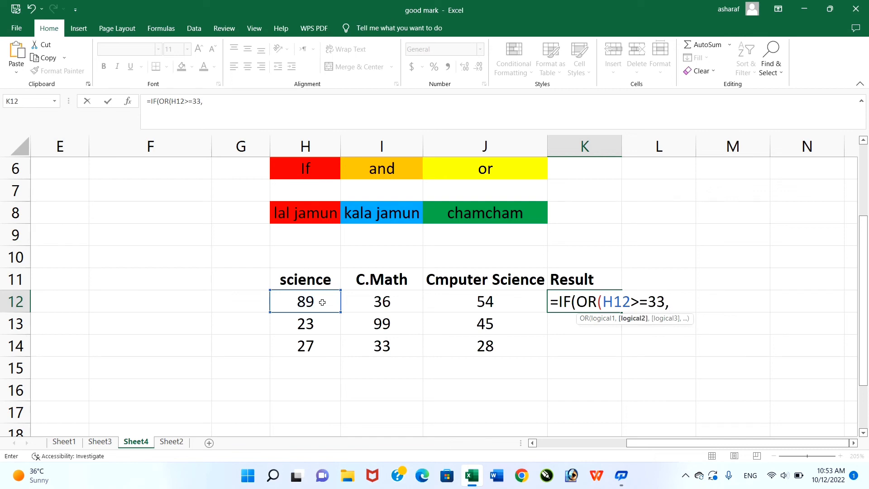
{"action": "left_click", "coordinate": [370, 301]}
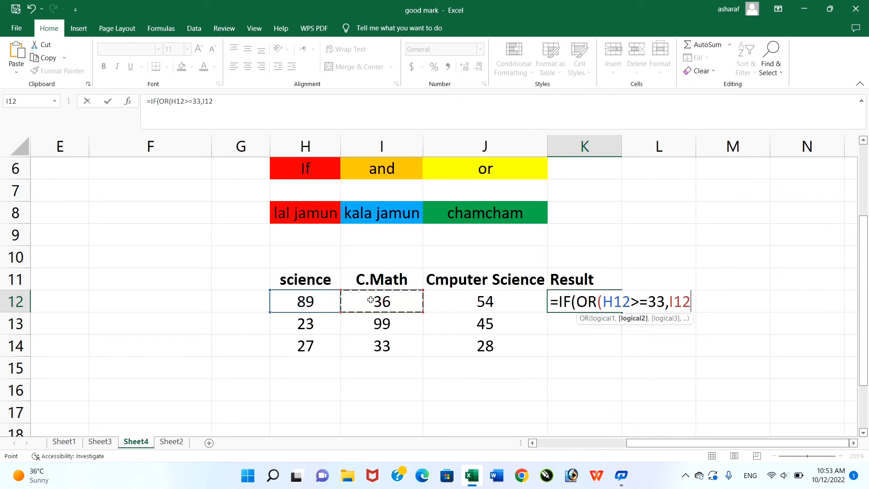
{"action": "type", "text": ">=33,"}
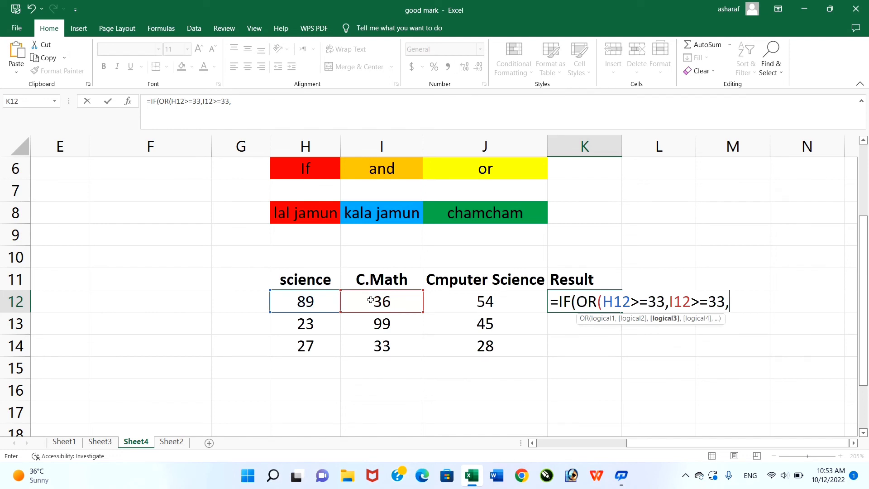
{"action": "left_click", "coordinate": [478, 306]}
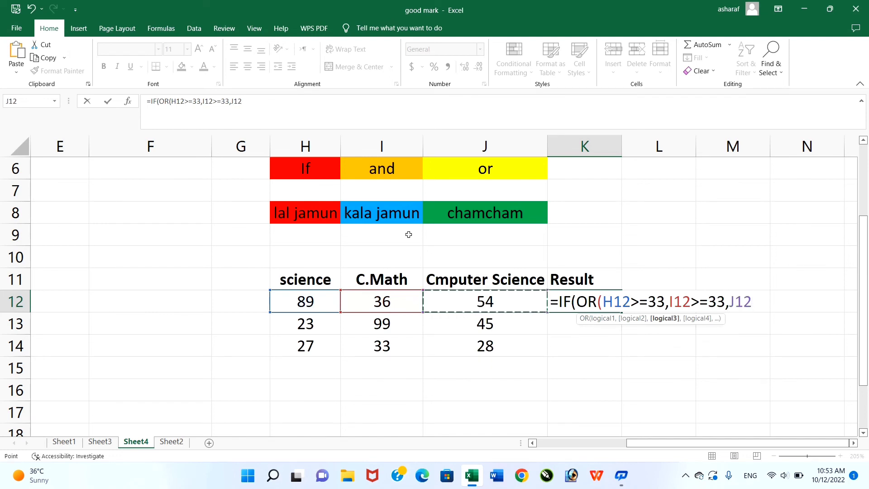
{"action": "type", "text": ">=33"}
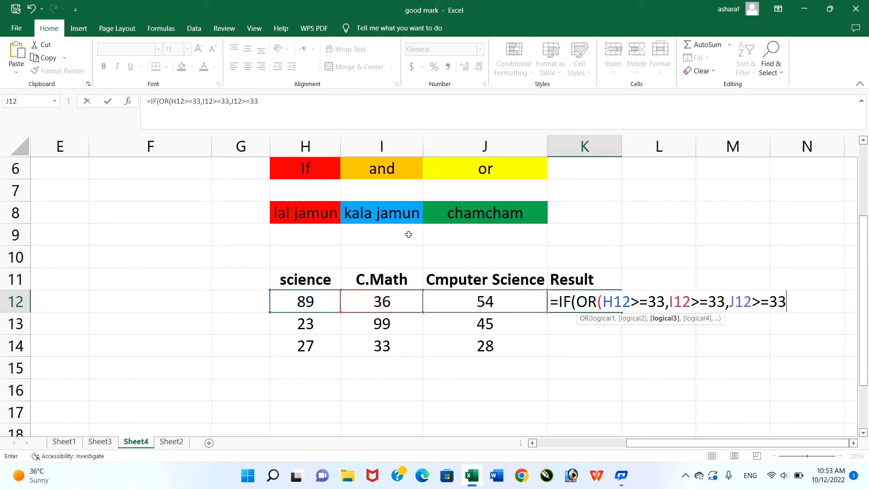
{"action": "type", "text": ","}
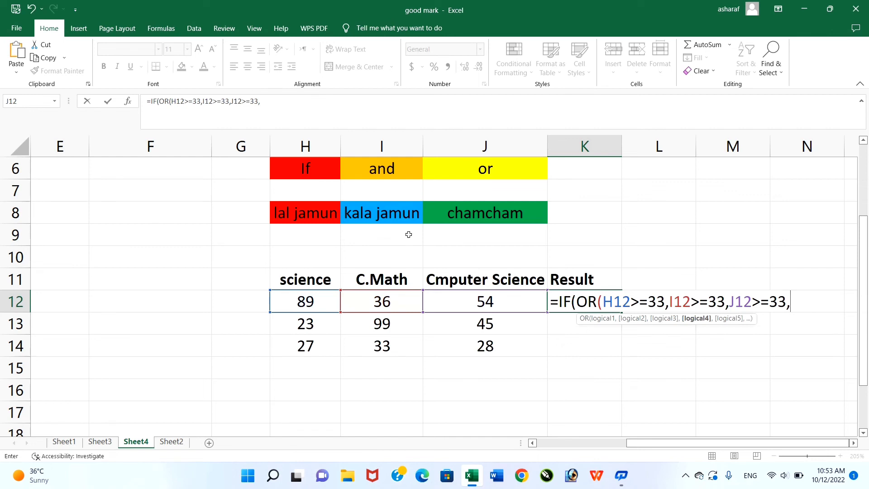
{"action": "key", "text": "BackSpace"}
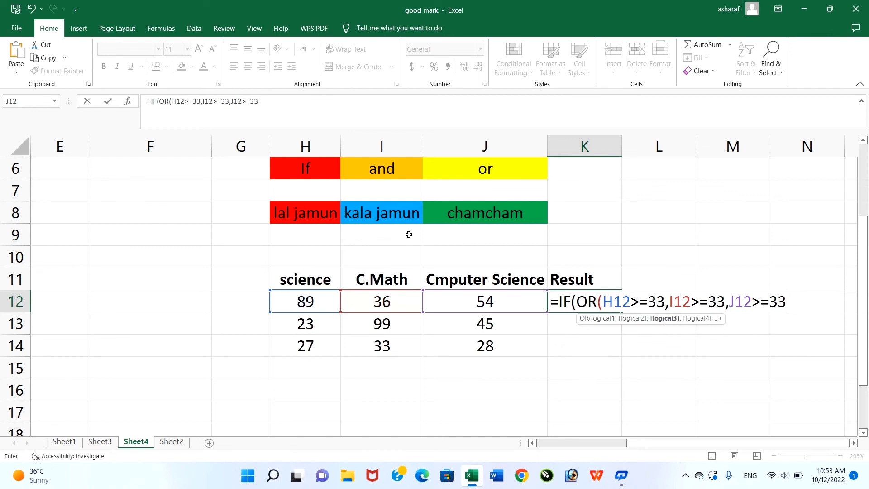
{"action": "type", "text": ")"}
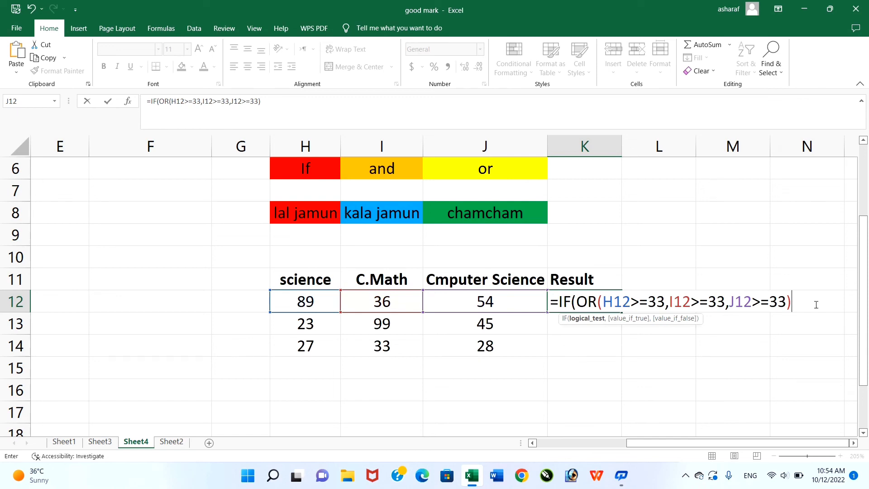
- Complete the K12 IF/OR formula with "pass" as the true value and "fail" as the false value, and commit it
{"action": "type", "text": ","}
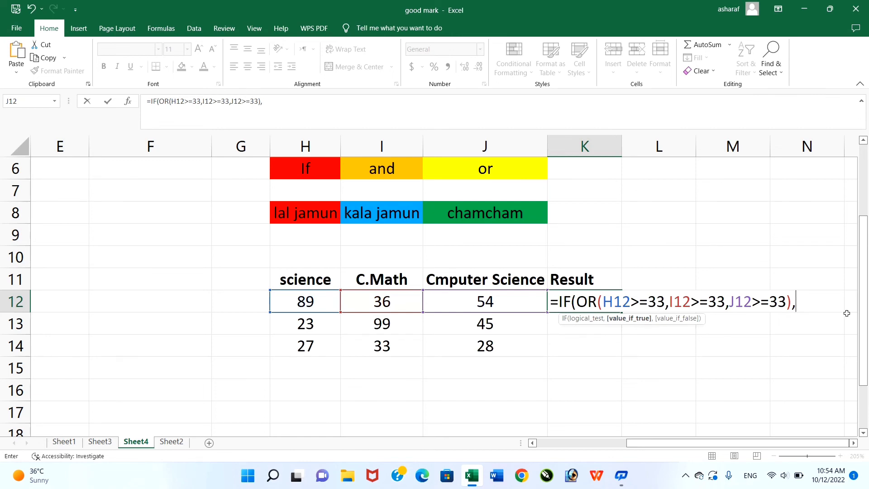
{"action": "type", "text": "\"pass\""}
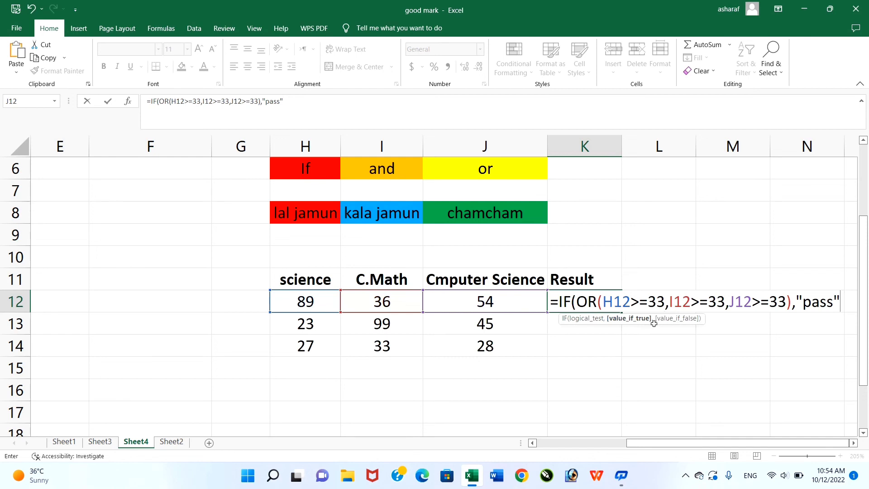
{"action": "type", "text": ",\"f"}
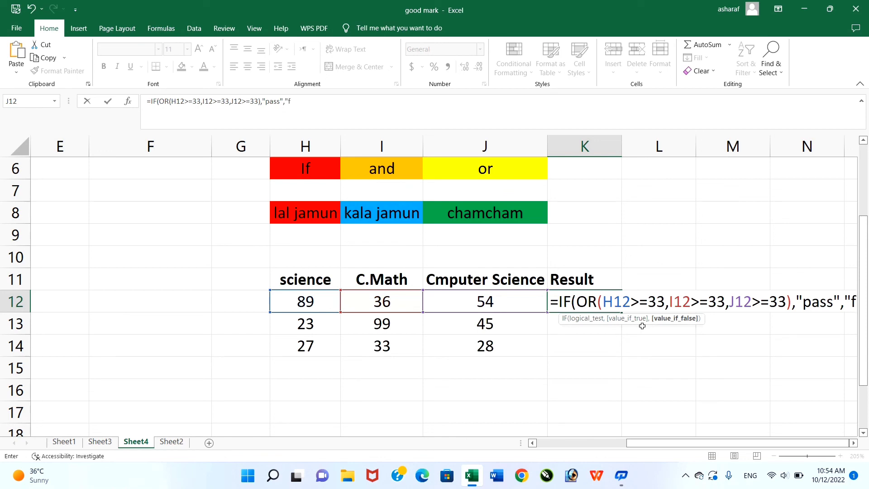
{"action": "type", "text": "ail"}
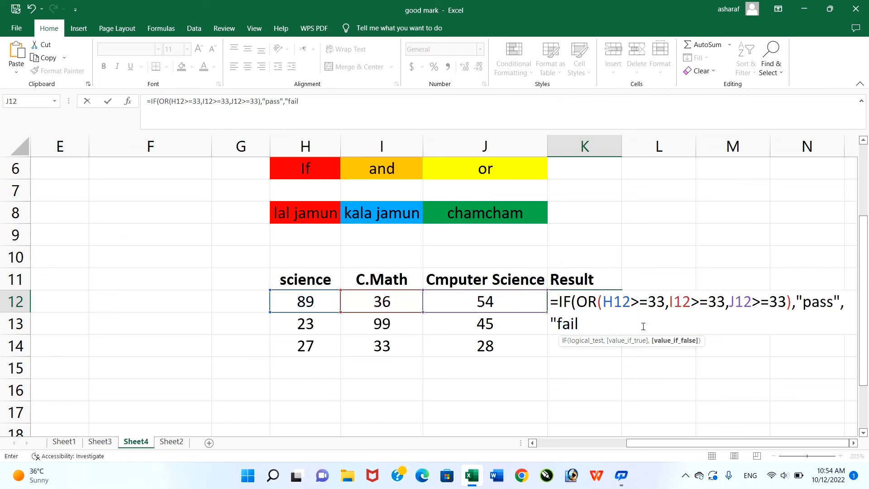
{"action": "type", "text": "\")"}
{"action": "key", "text": "Return"}
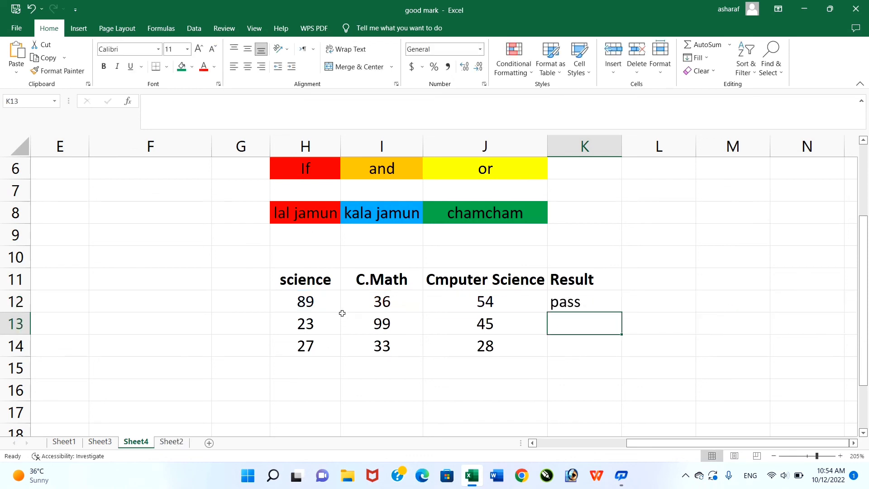
- Fill the IF/OR formula from K12 down to K14
{"action": "left_click", "coordinate": [580, 299]}
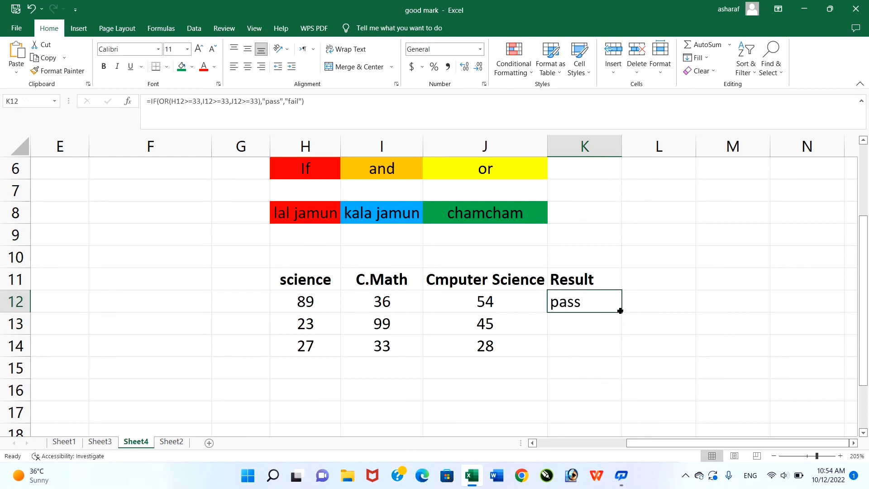
{"action": "left_click_drag", "start_coordinate": [620, 310], "coordinate": [625, 348]}
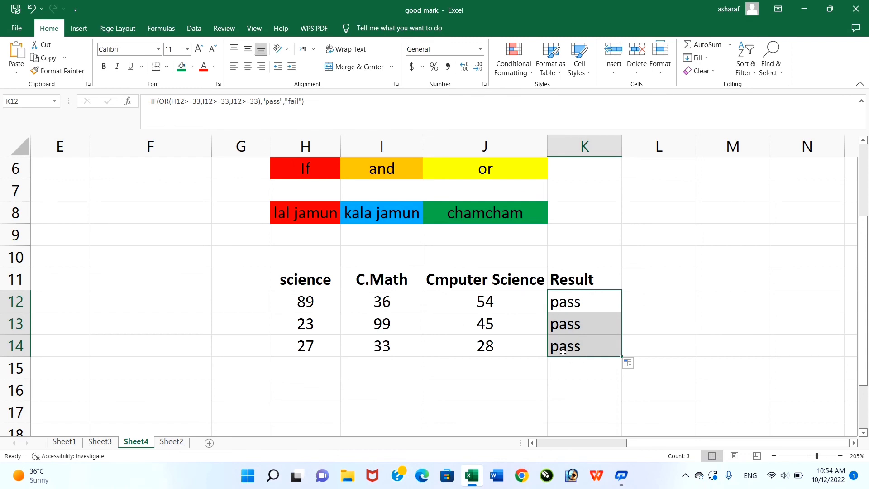
{"action": "scroll", "coordinate": [589, 249], "scroll_direction": "up", "scroll_amount": 2}
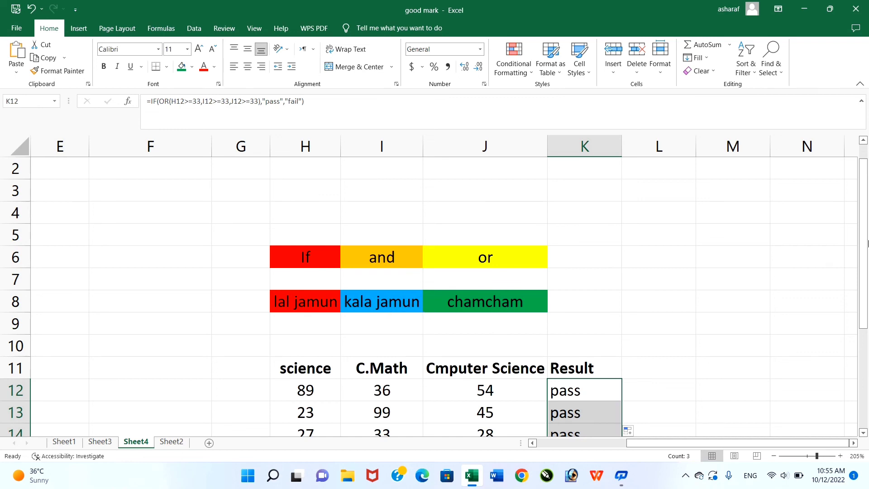
{"action": "left_click_drag", "start_coordinate": [864, 244], "coordinate": [865, 274]}
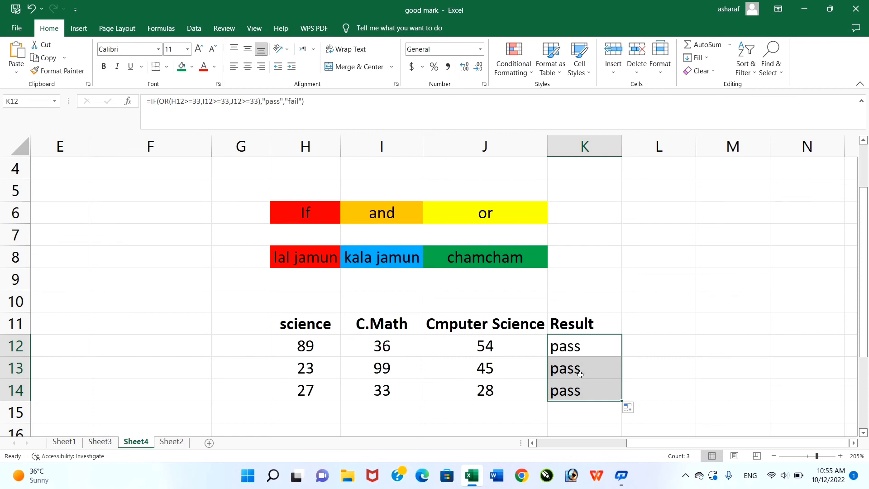
- Set both the C.Math mark in I13 and the computer science mark in J13 to 12
{"action": "left_click", "coordinate": [386, 369]}
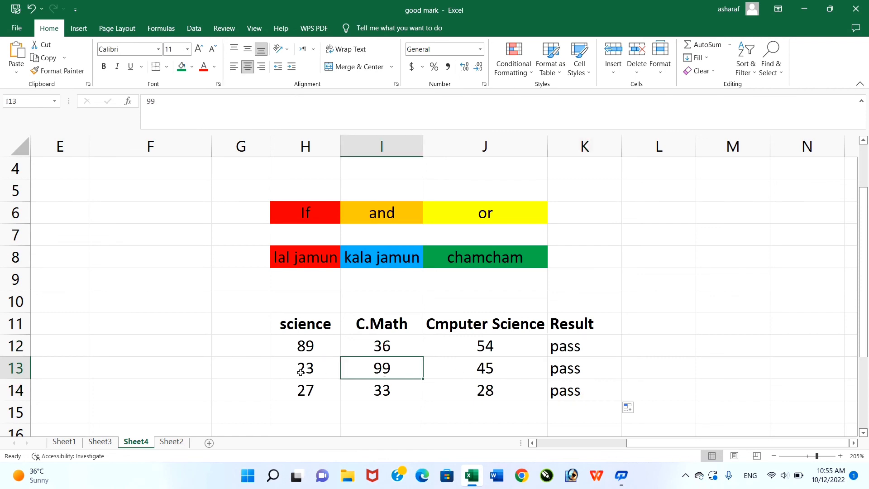
{"action": "type", "text": "12"}
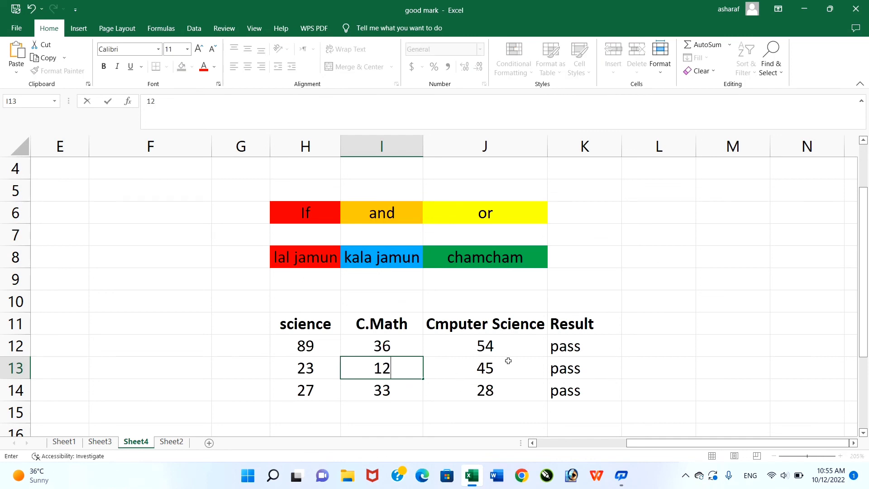
{"action": "key", "text": "Return"}
{"action": "left_click", "coordinate": [500, 367]}
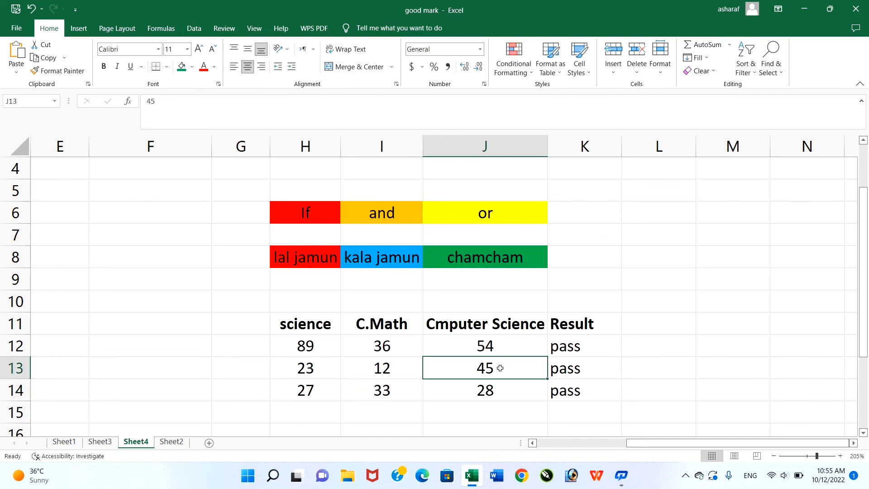
{"action": "type", "text": "12"}
{"action": "key", "text": "Return"}
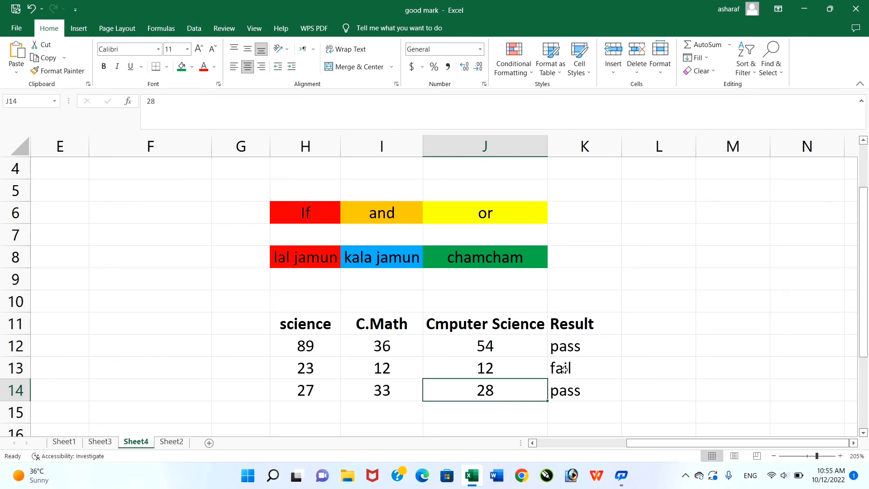
- Set the computer science mark in J13 to 45
{"action": "left_click", "coordinate": [487, 365]}
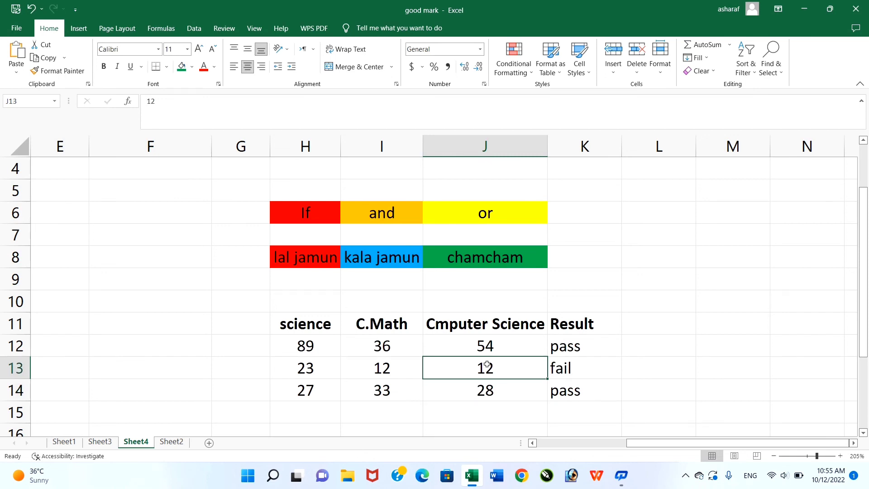
{"action": "type", "text": "45"}
{"action": "key", "text": "Return"}
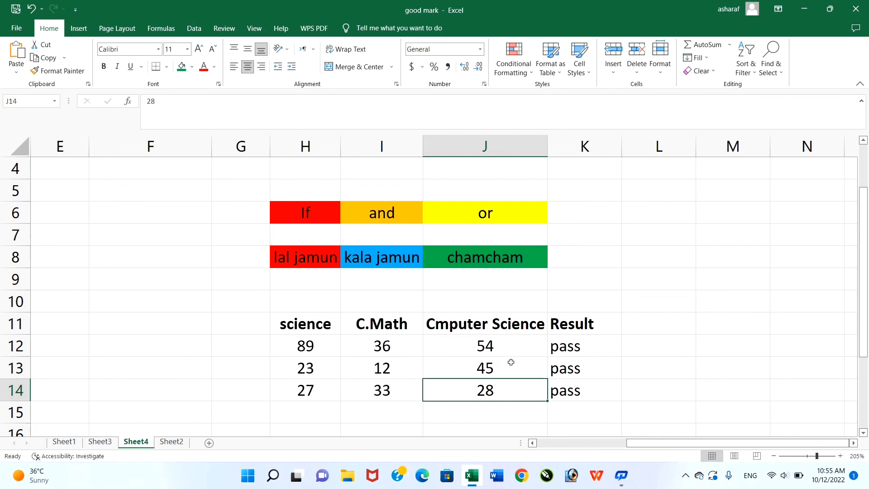